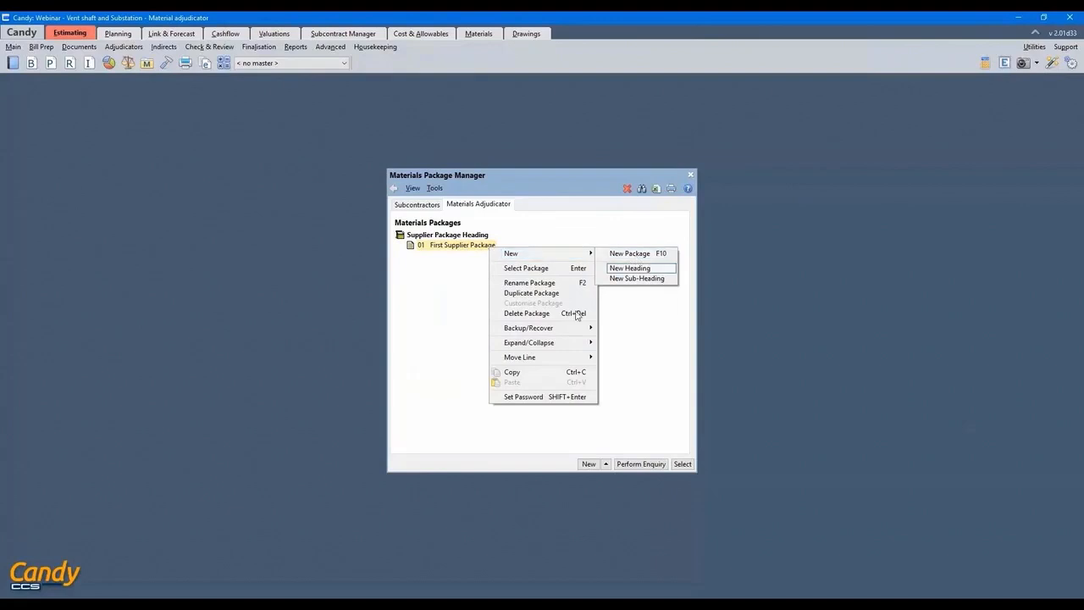
- Create a new materials package named Concrete Suppliers below First Supplier Package
click(596, 448)
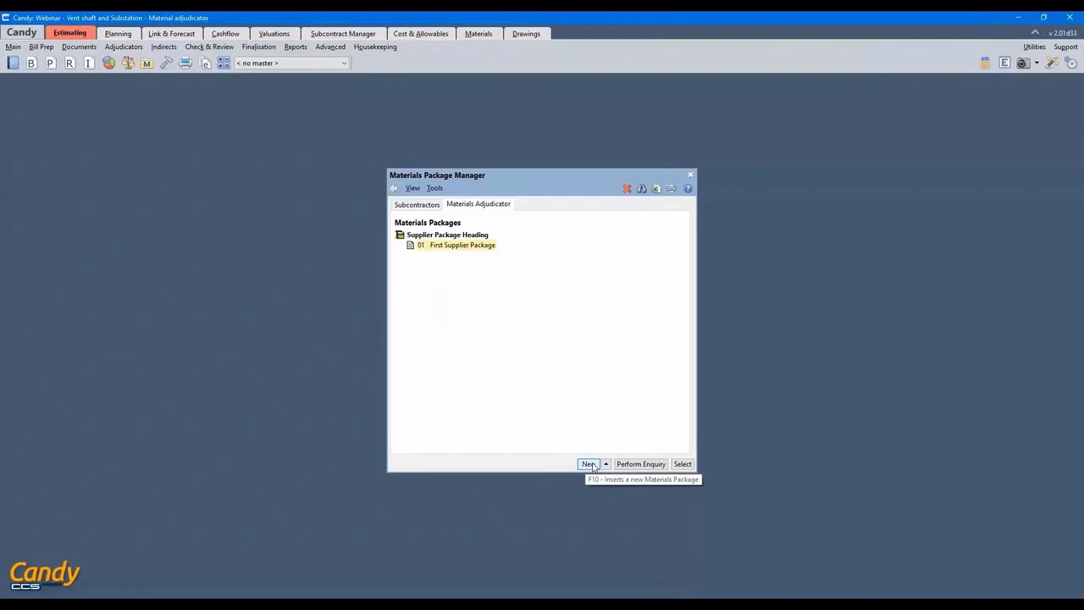
click(588, 464)
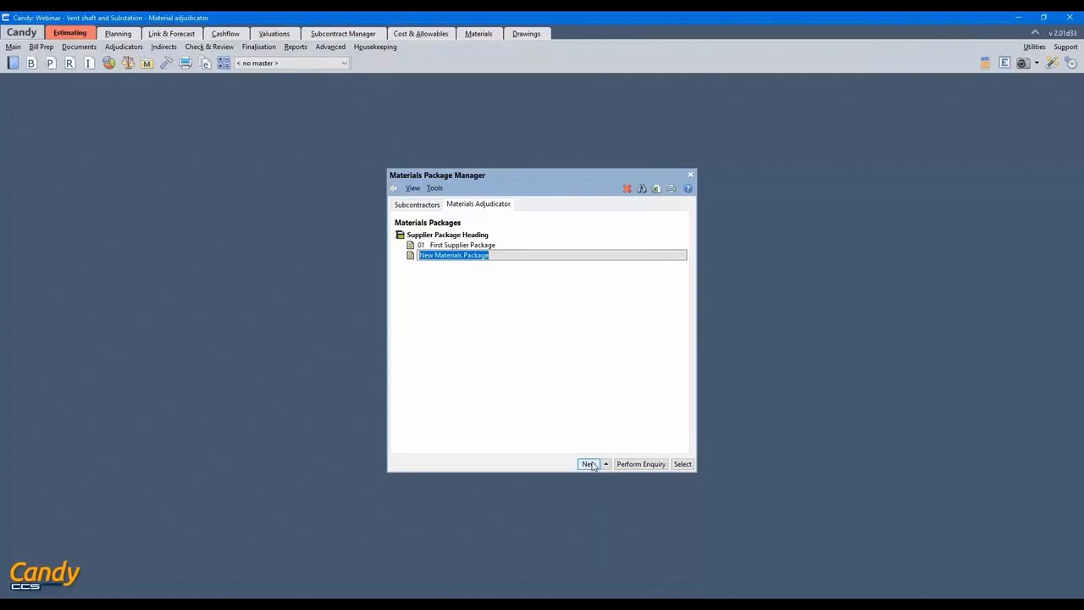
text(C)
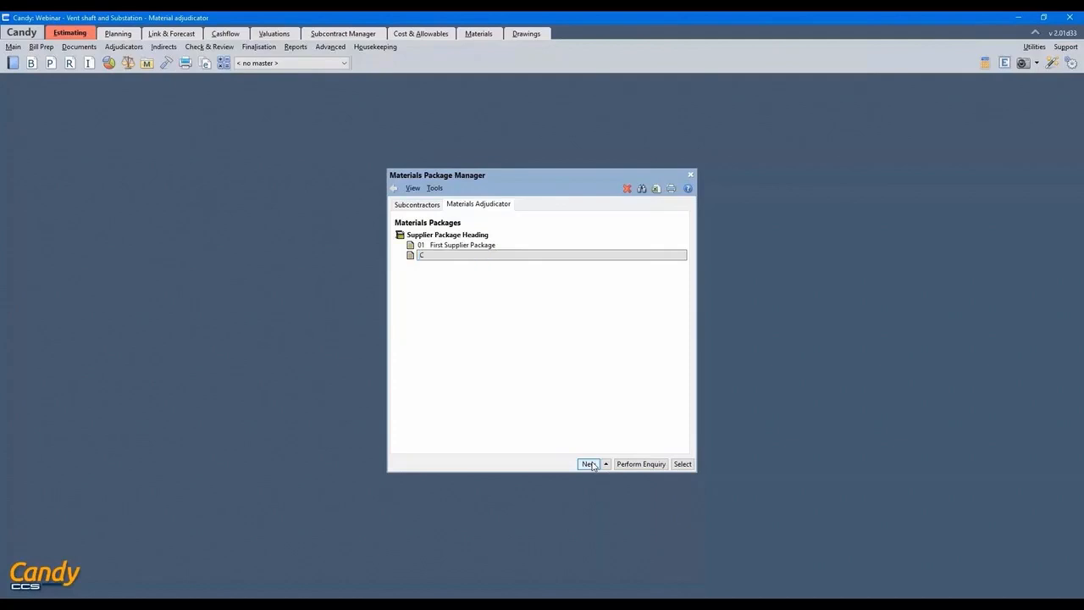
text(oncrete Suppliers)
click(456, 245)
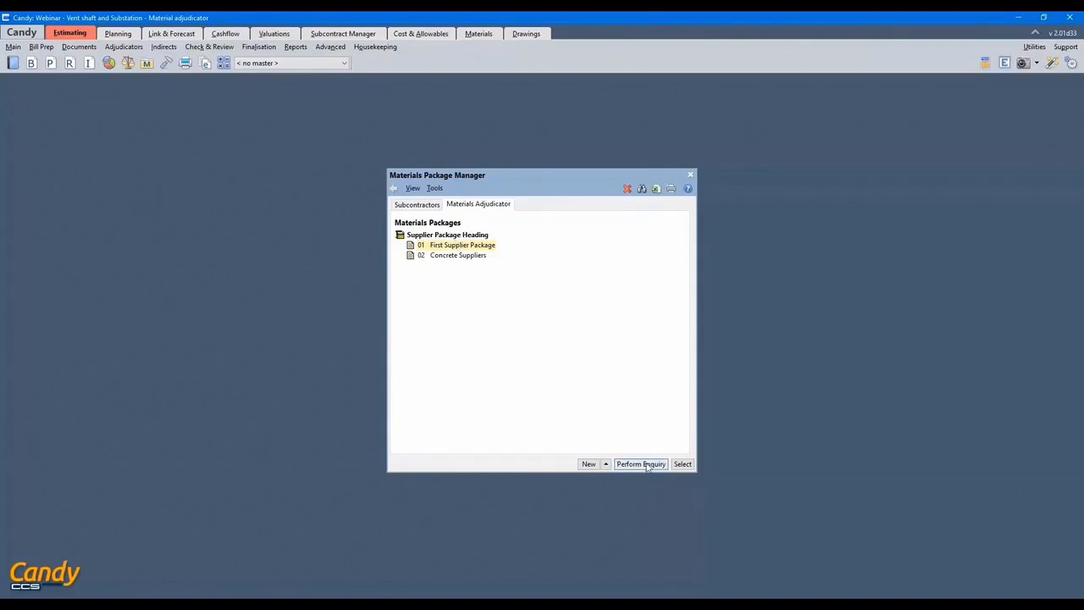
- Open the Concrete Suppliers package in its material adjudication sheet
click(690, 175)
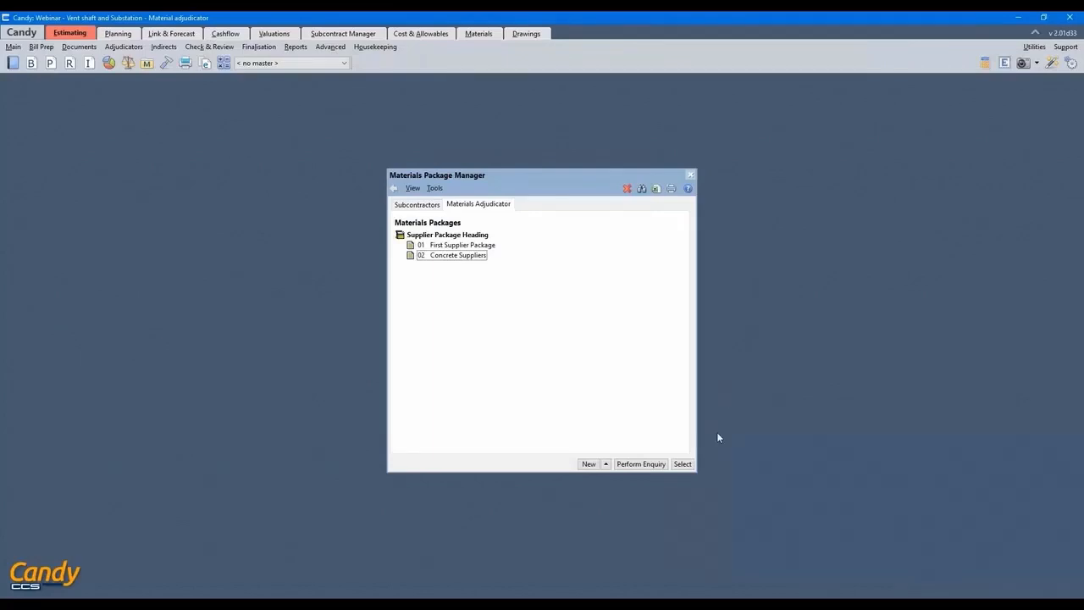
click(683, 464)
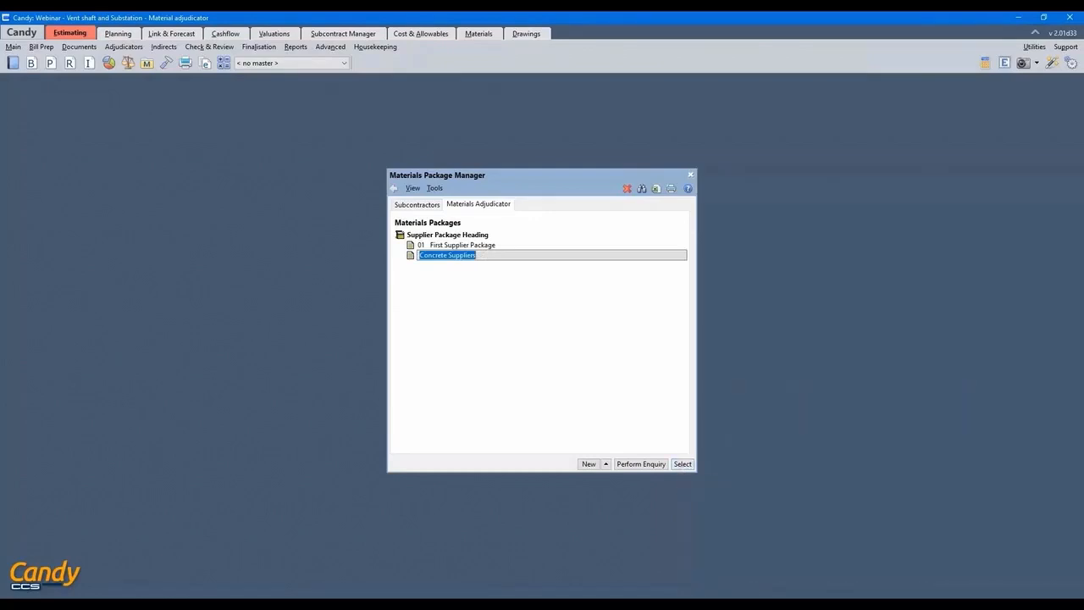
click(683, 464)
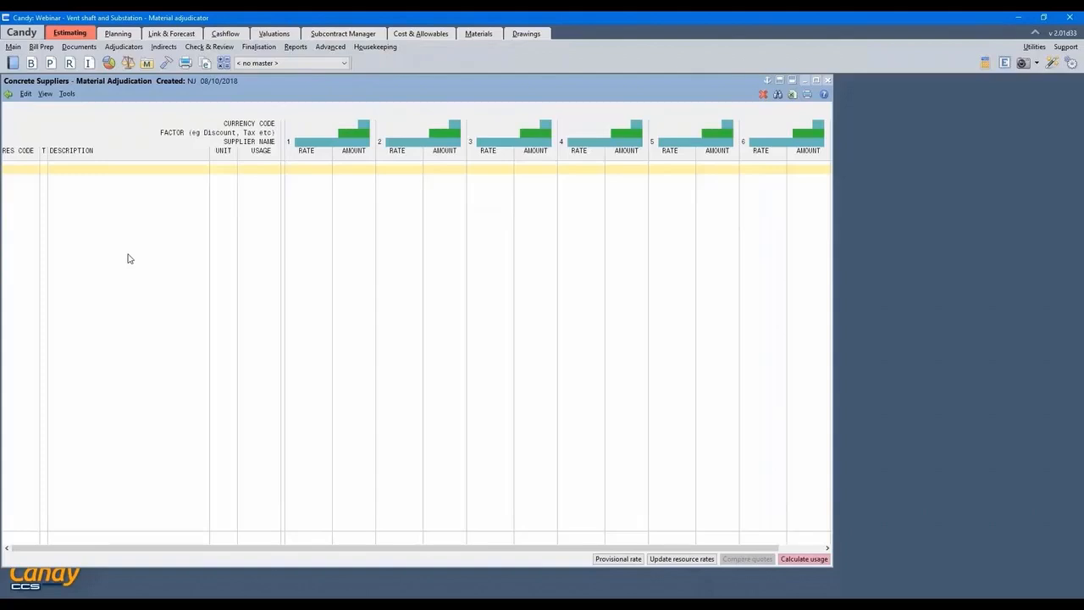
click(444, 301)
- Import resources 51113 to 51143 into the Concrete Suppliers package, without resource headings
click(68, 94)
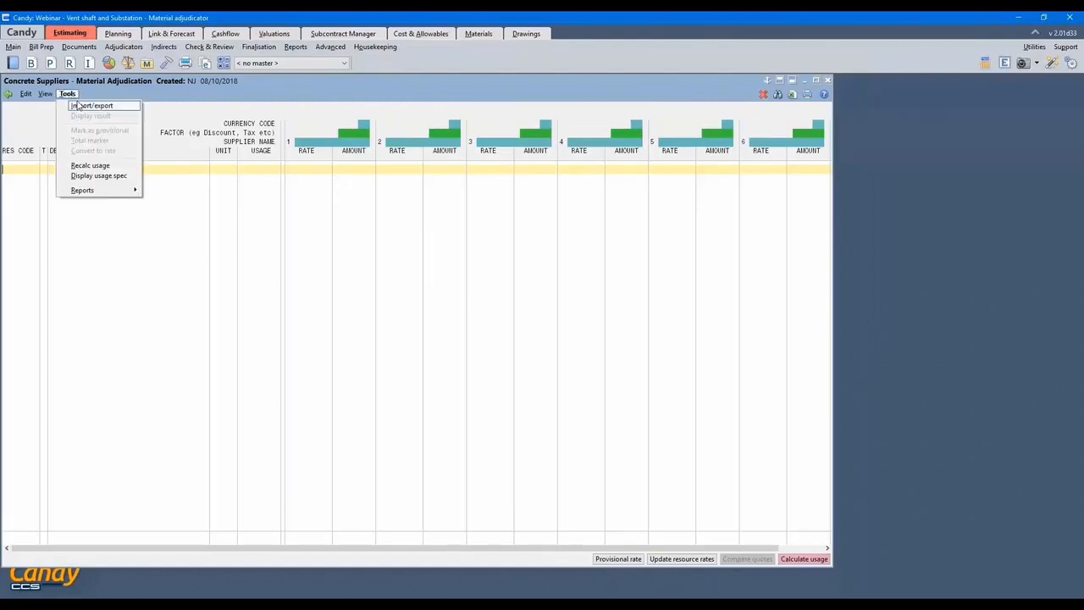
mouse_move(79, 105)
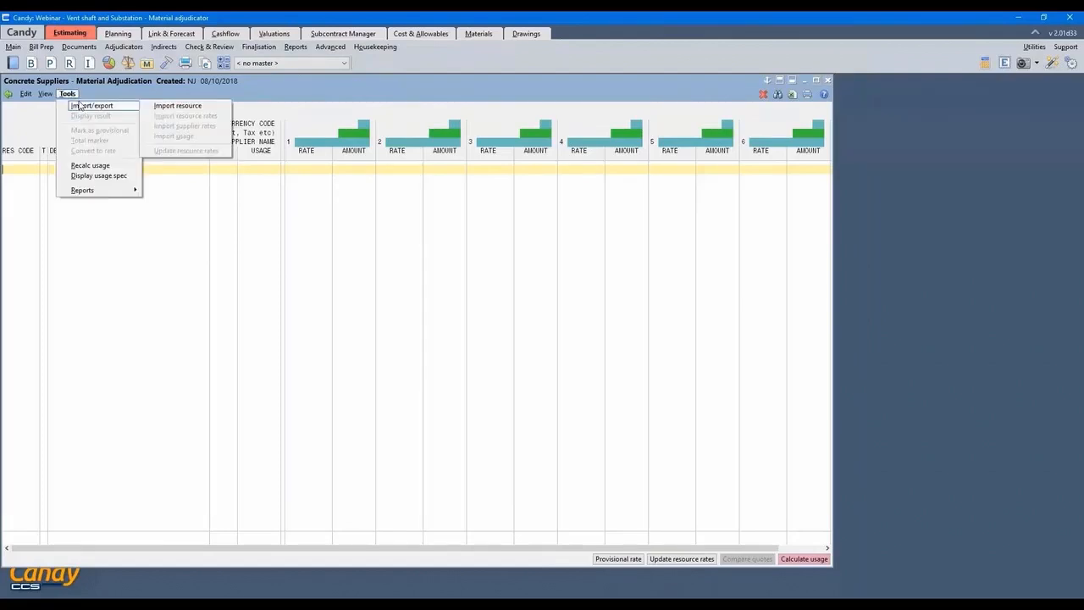
click(159, 106)
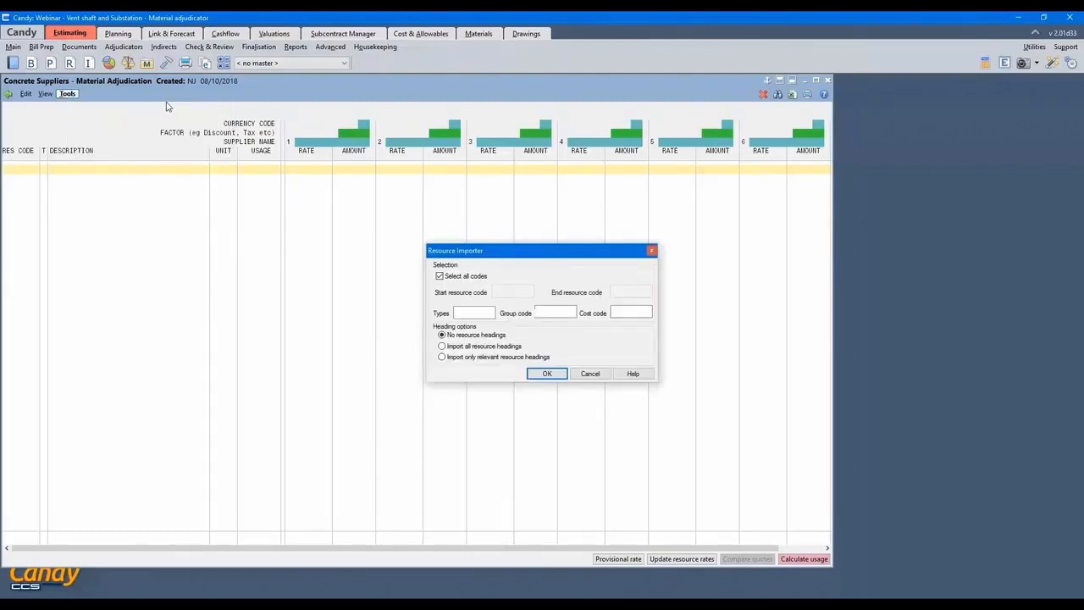
click(440, 277)
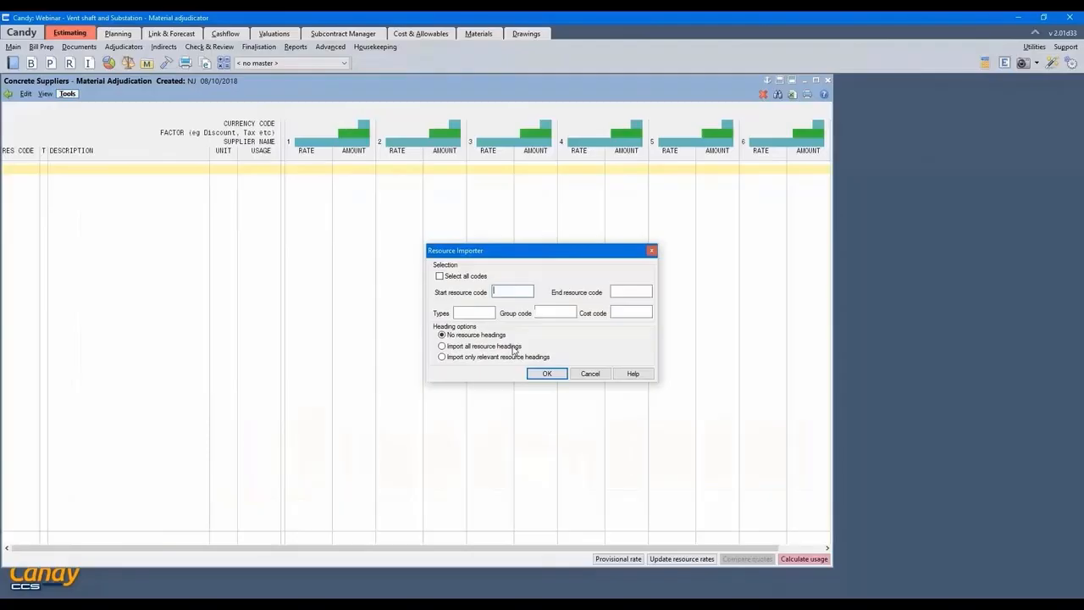
text(51113)
click(632, 289)
text(5114)
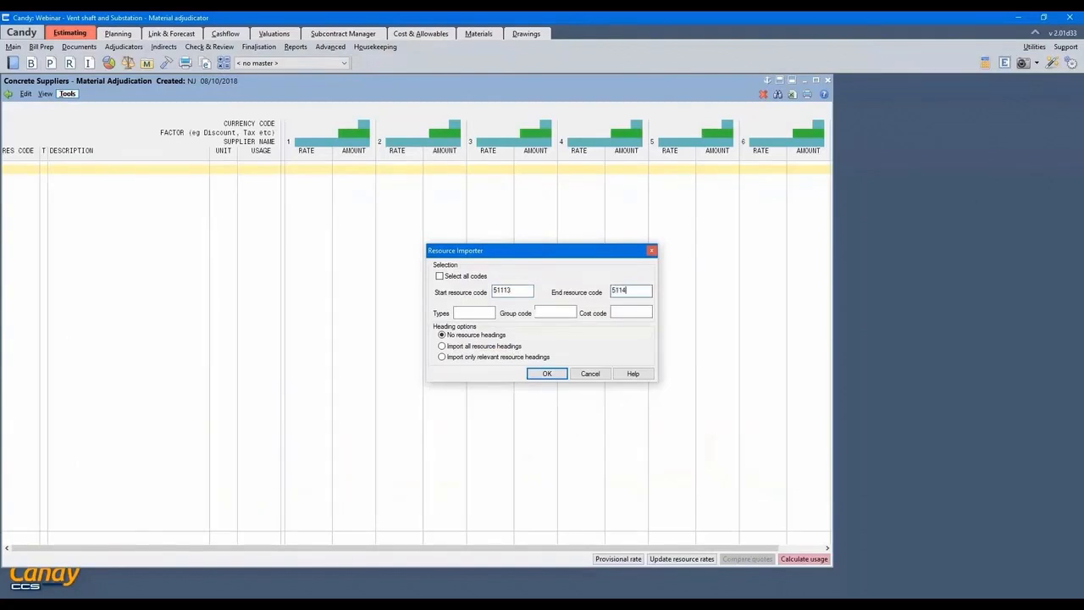
text(3)
key(Return)
click(547, 373)
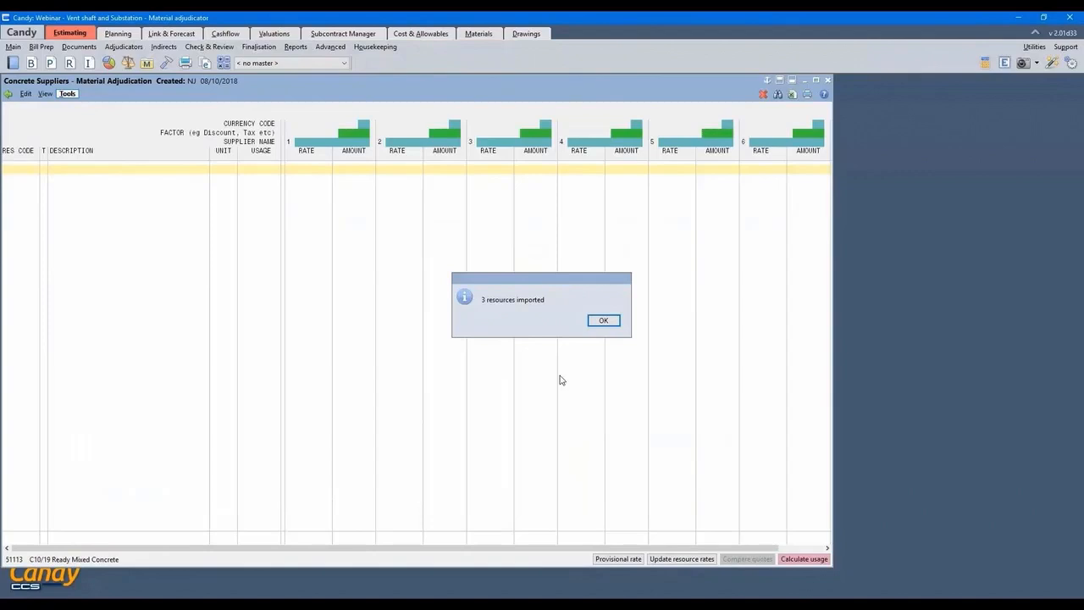
click(603, 321)
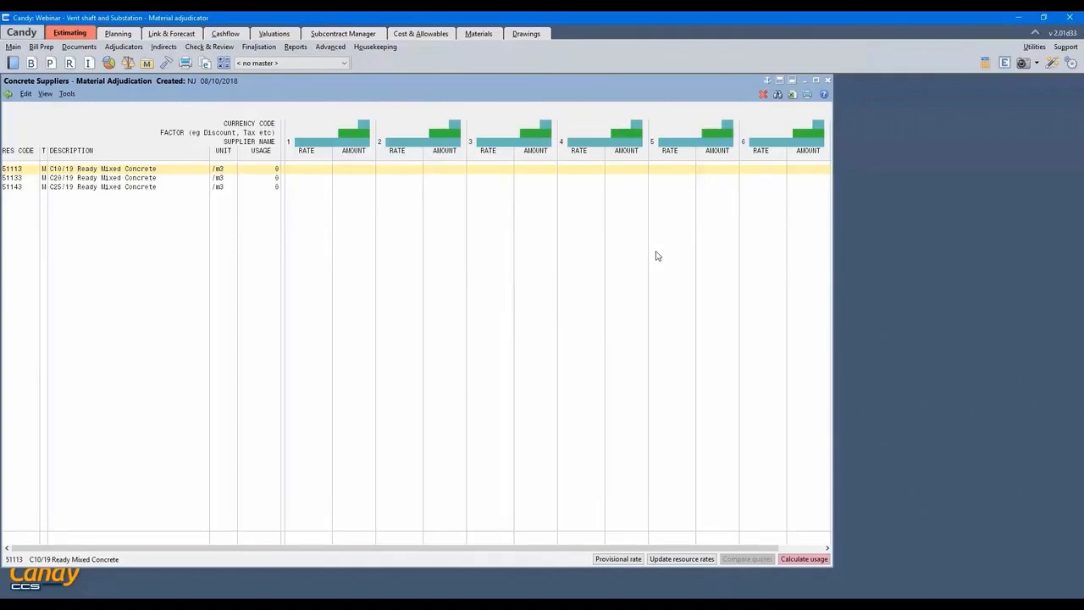
- Close the Concrete Suppliers sheet and add a materials package named Formwork Suppliers below it in the Materials Adjudicator
click(827, 80)
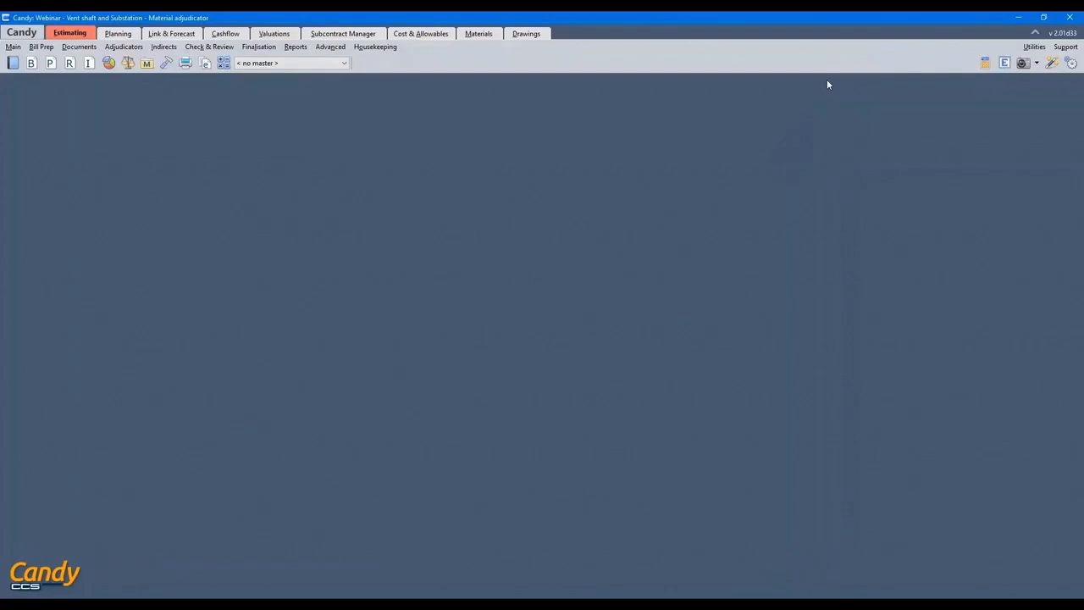
click(125, 48)
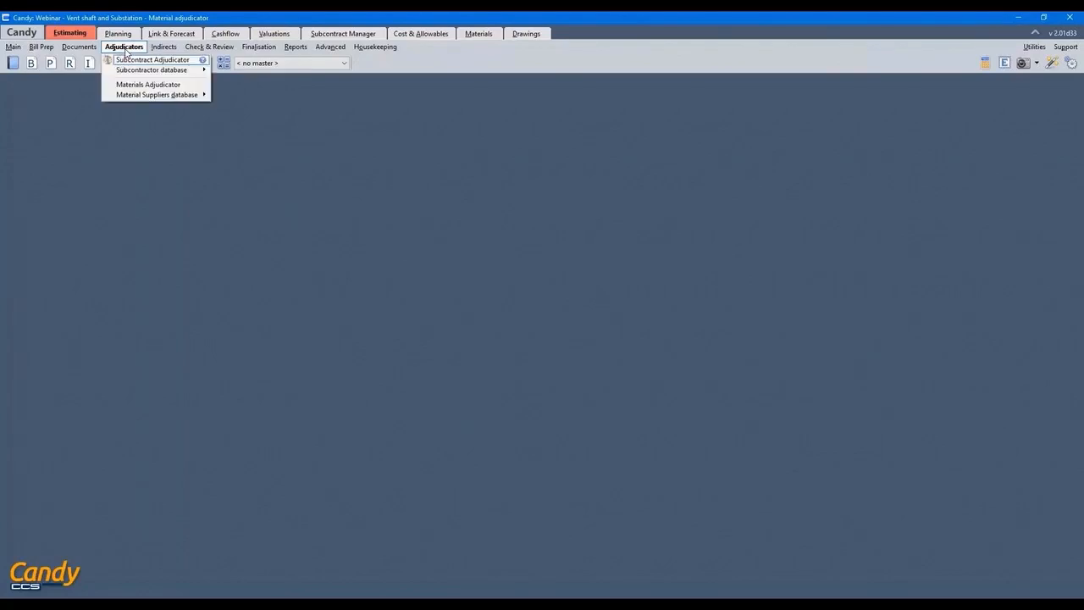
click(147, 85)
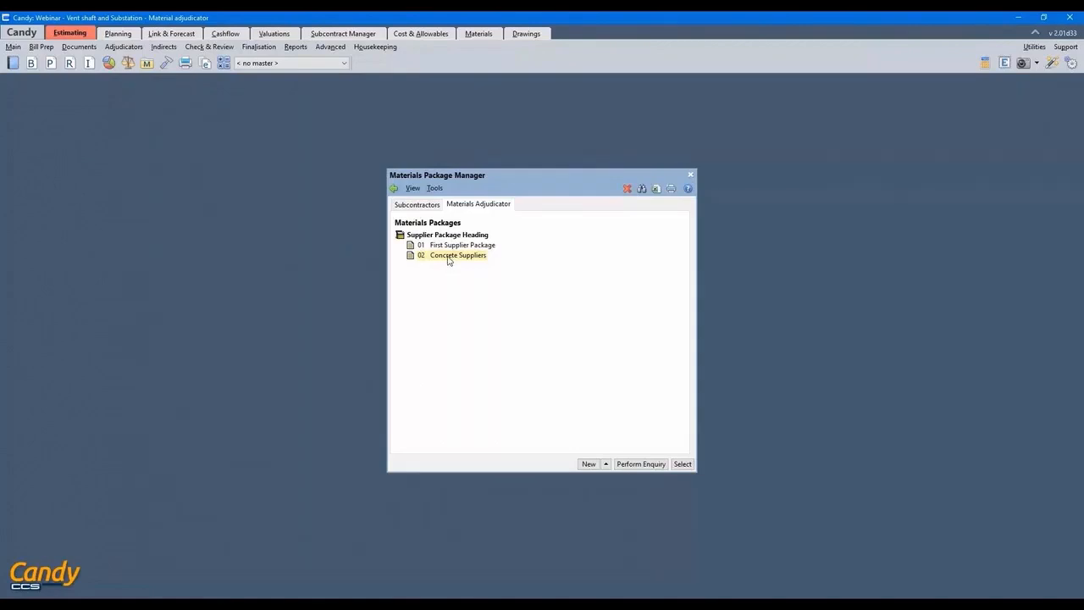
right_click(451, 261)
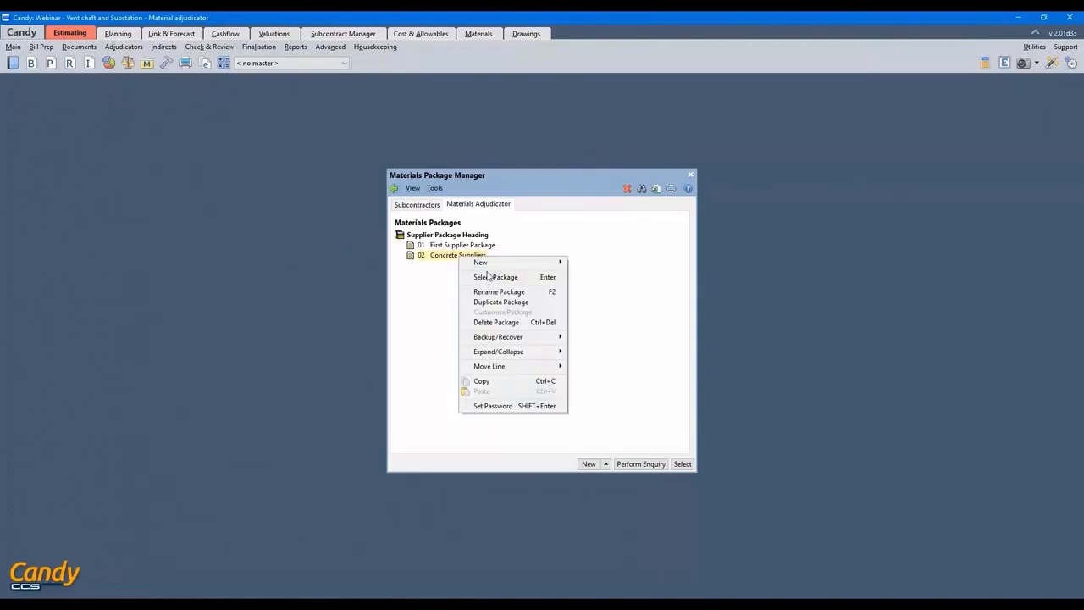
mouse_move(492, 263)
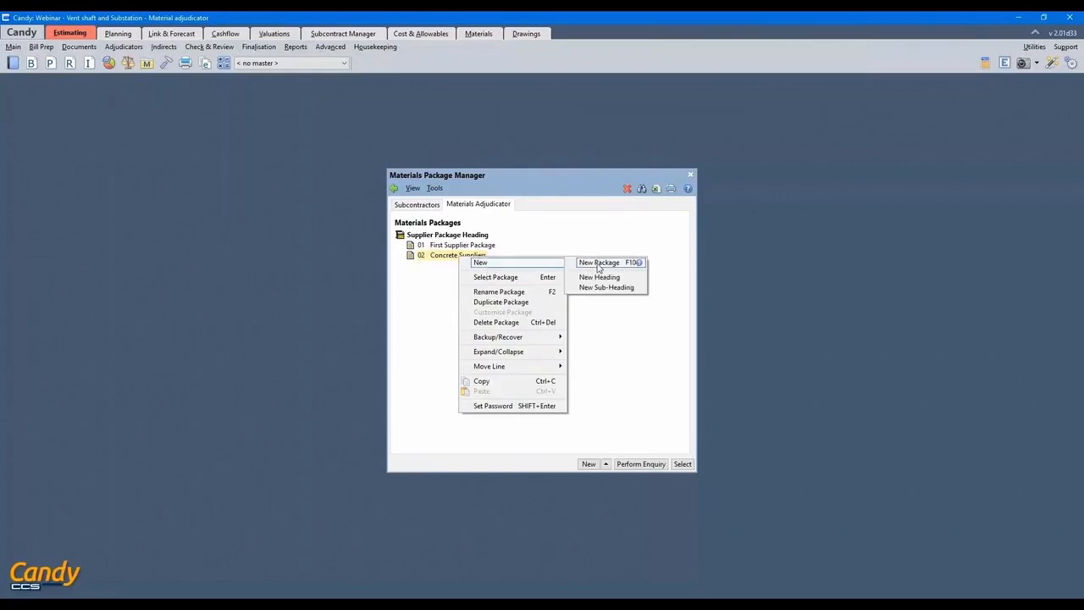
click(598, 265)
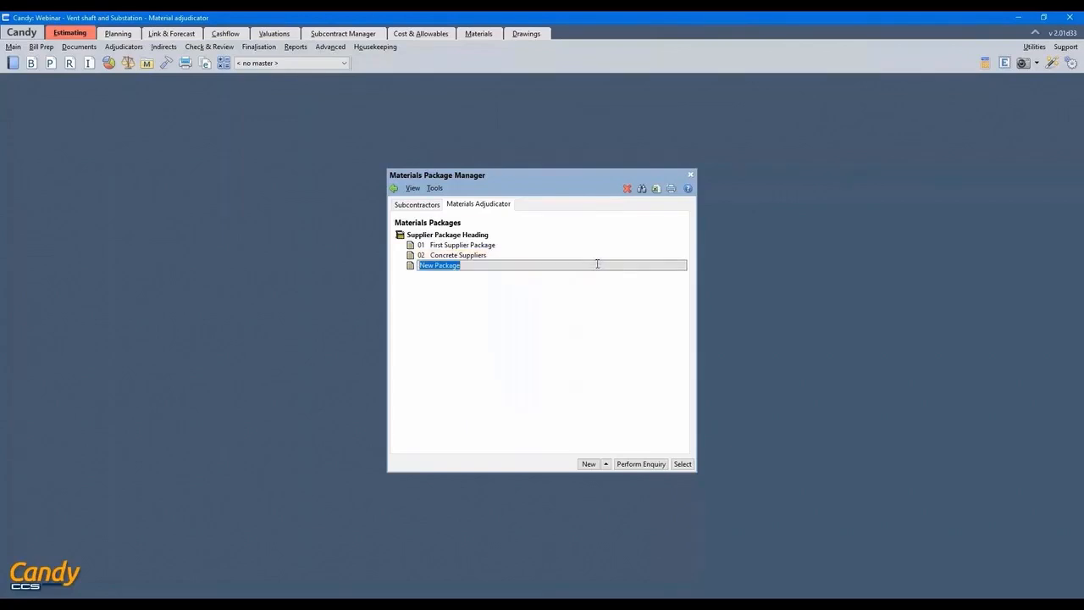
text(Formwork Suppliers)
key(Return)
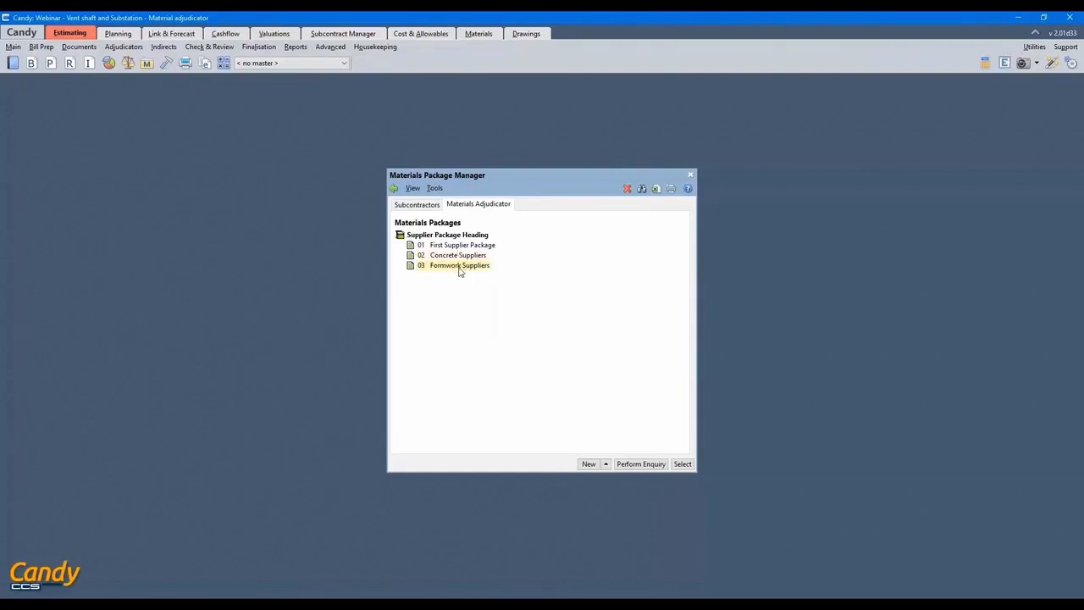
- Open the Formwork Suppliers package and arrange it at half height above the Resource List
double_click(460, 266)
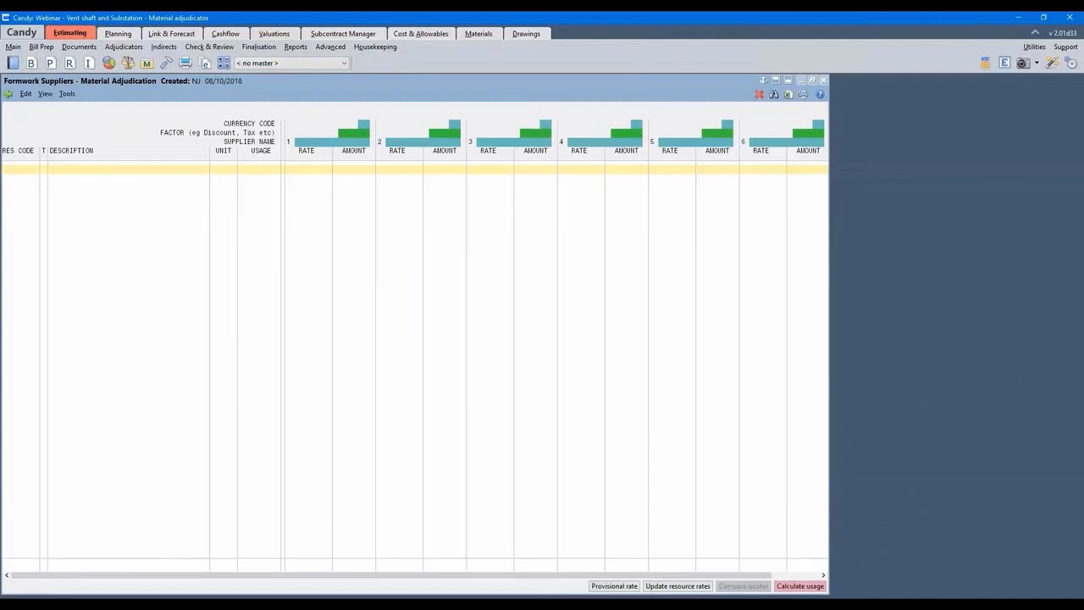
click(775, 81)
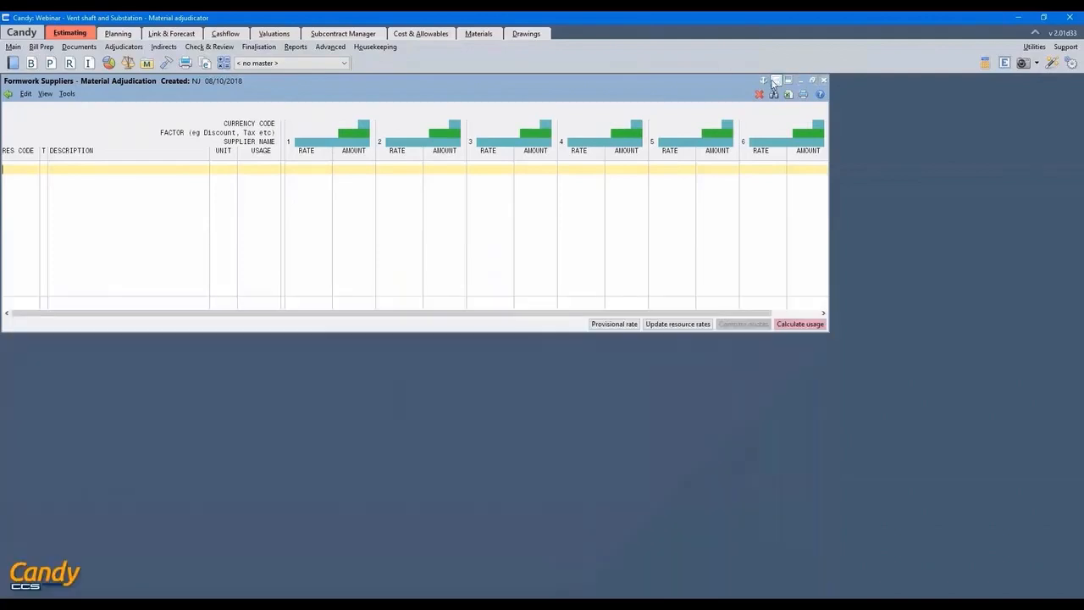
click(70, 63)
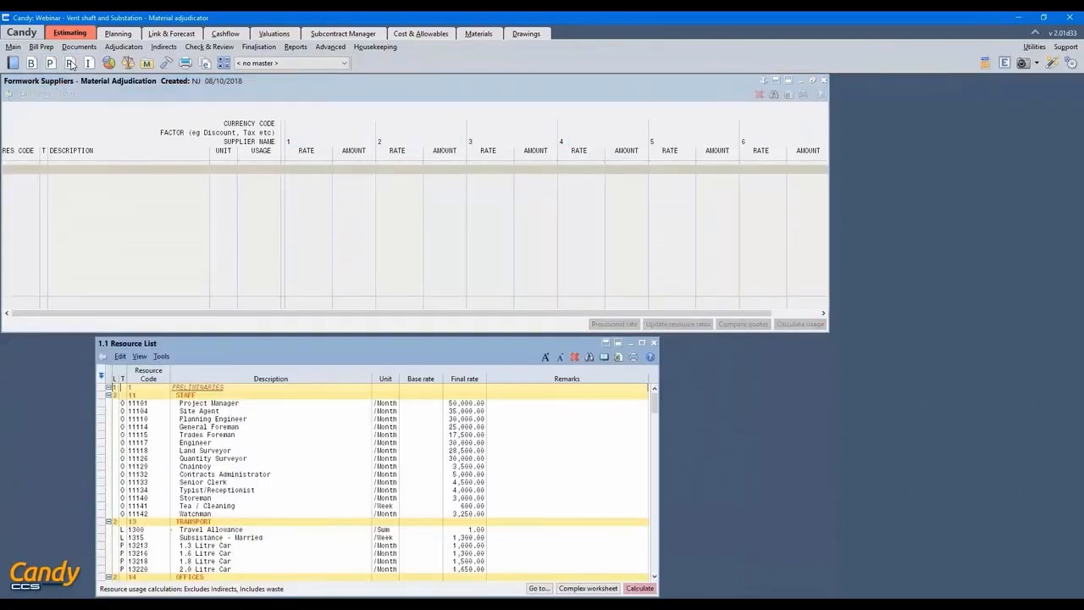
click(620, 345)
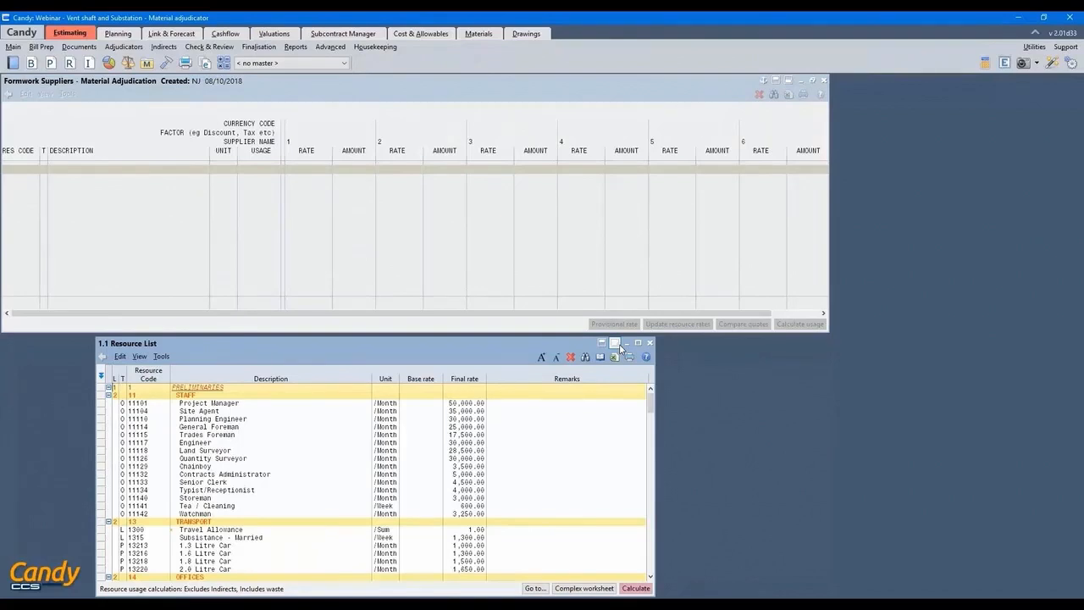
- Collapse the Resource List to its level 1 headings and expand Temporary Materials down to the Formwork resources
key(ctrl+1)
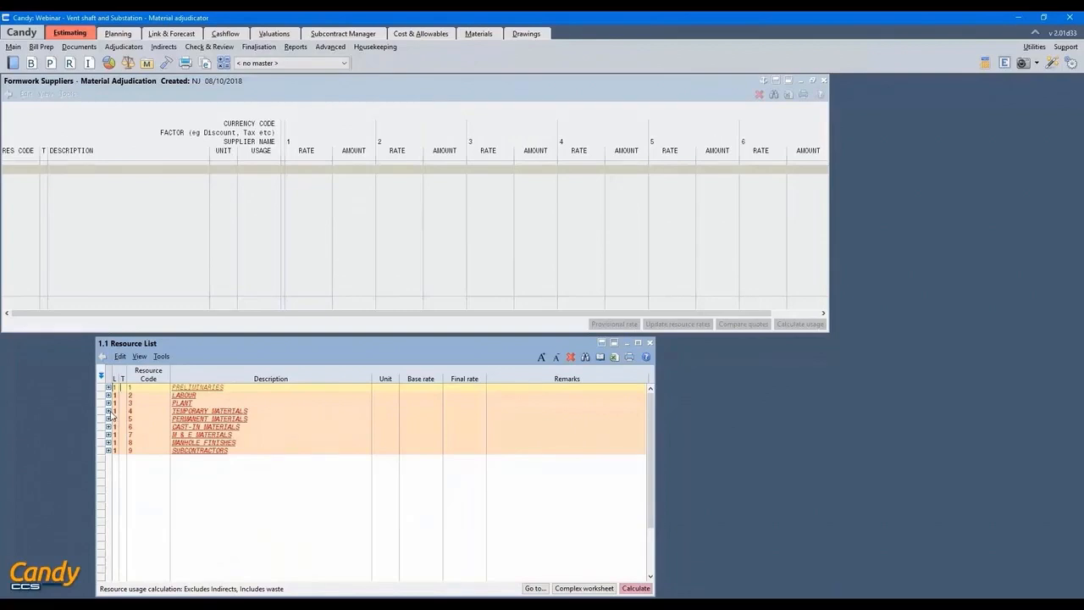
click(109, 411)
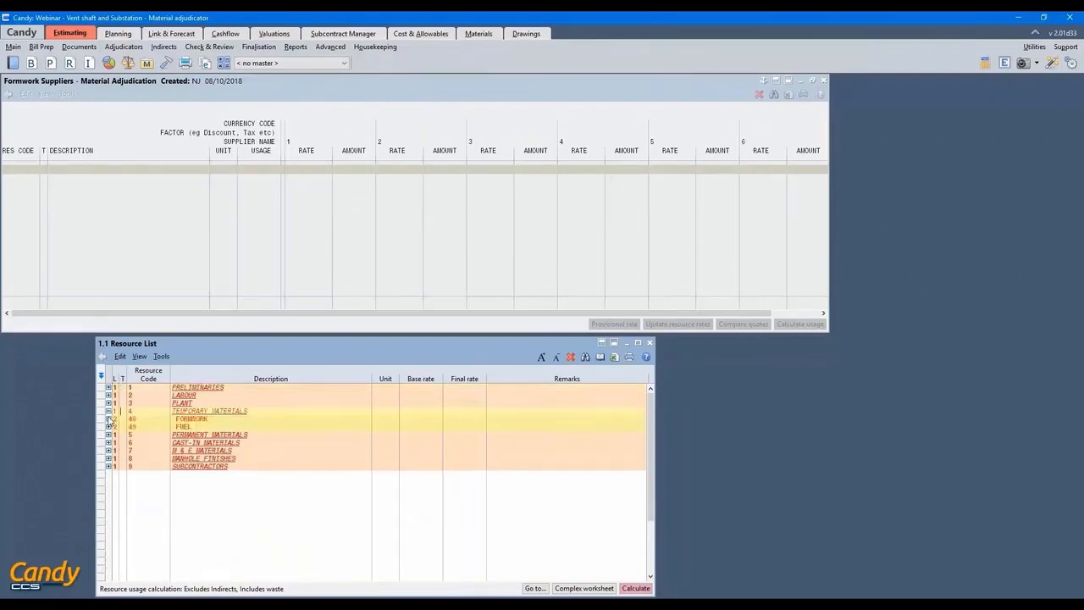
click(109, 420)
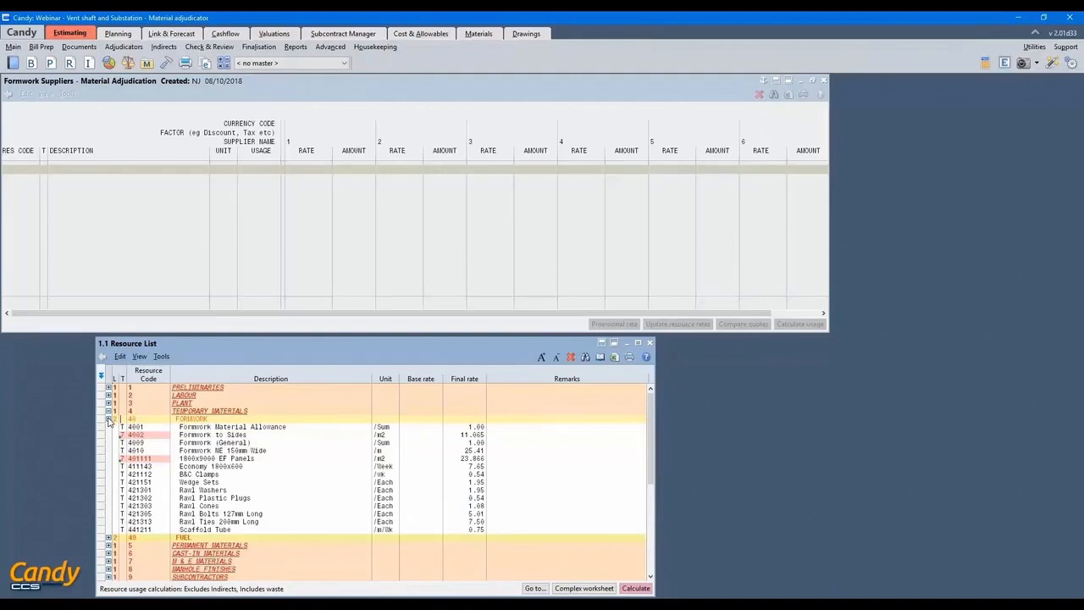
- Copy the Formwork resources from Formwork Material Allowance through Scaffold Tube into the Formwork Suppliers package
click(101, 419)
click(101, 426)
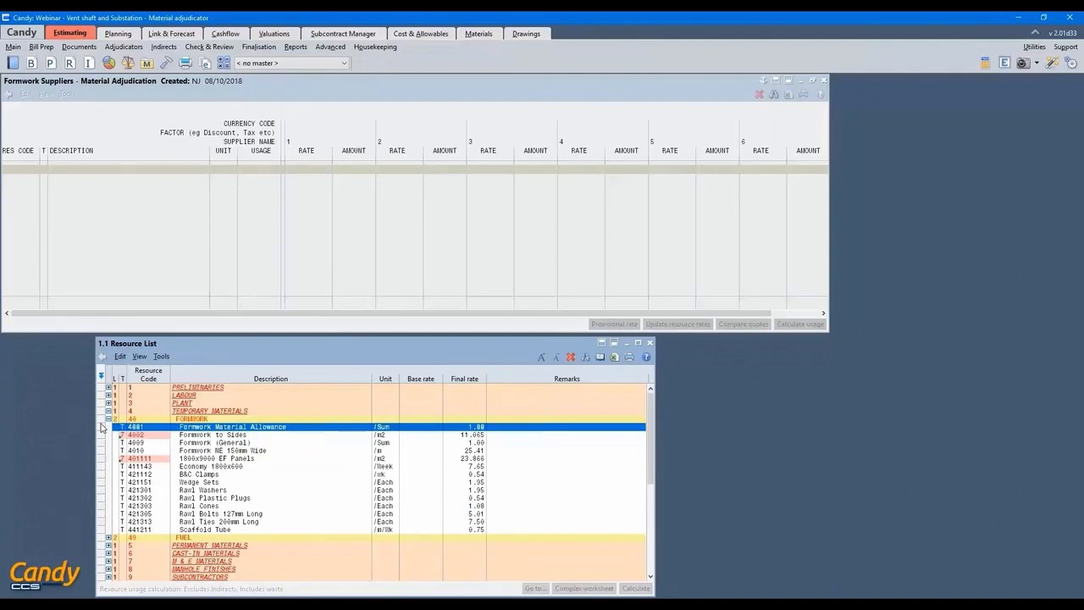
click(100, 530)
shift+click(102, 531)
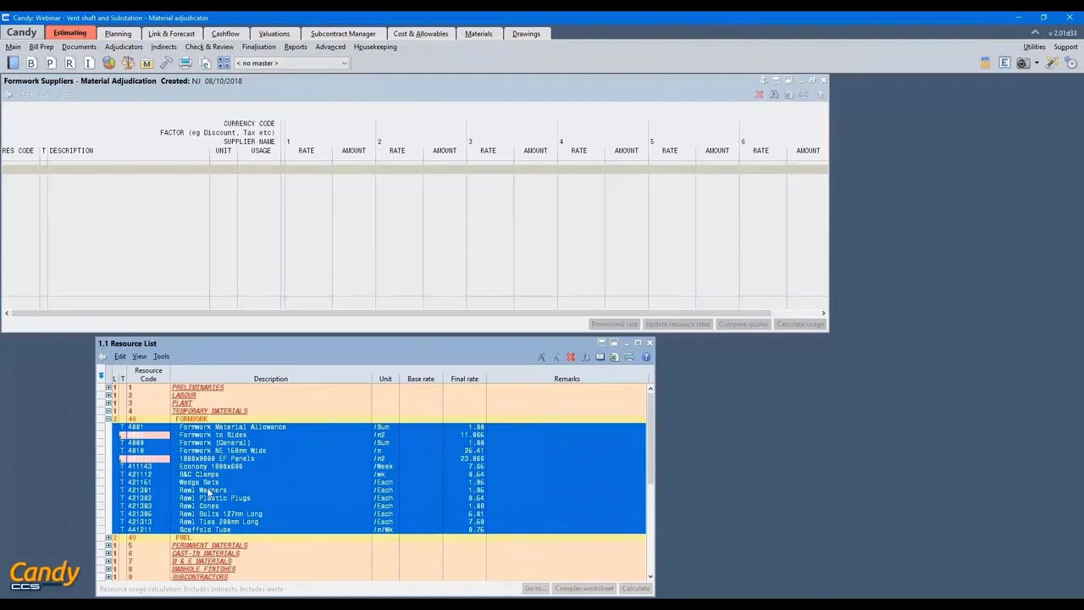
drag(208, 493, 82, 197)
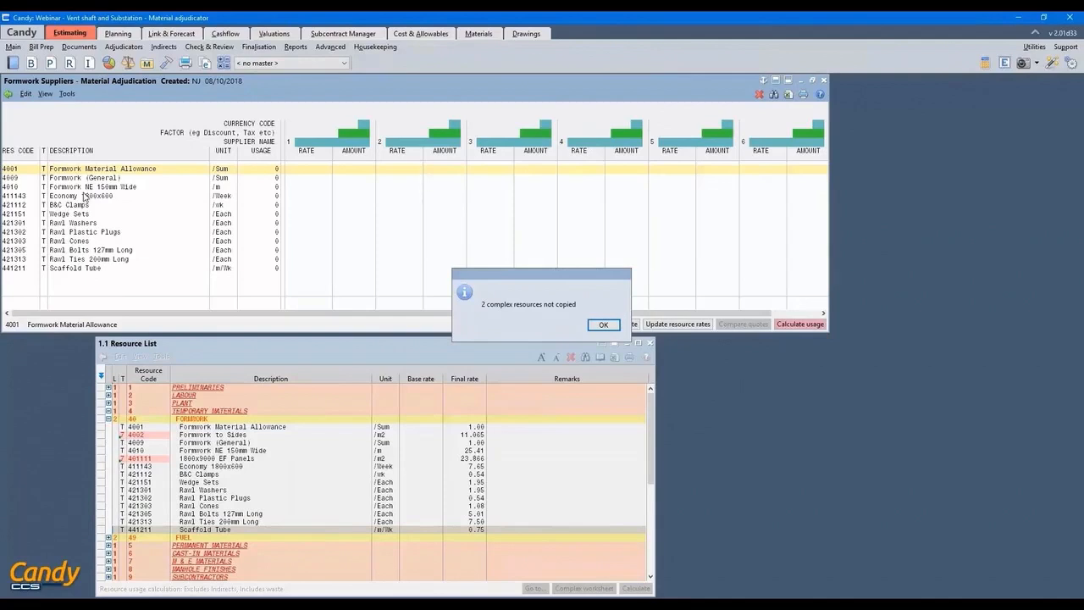
click(603, 326)
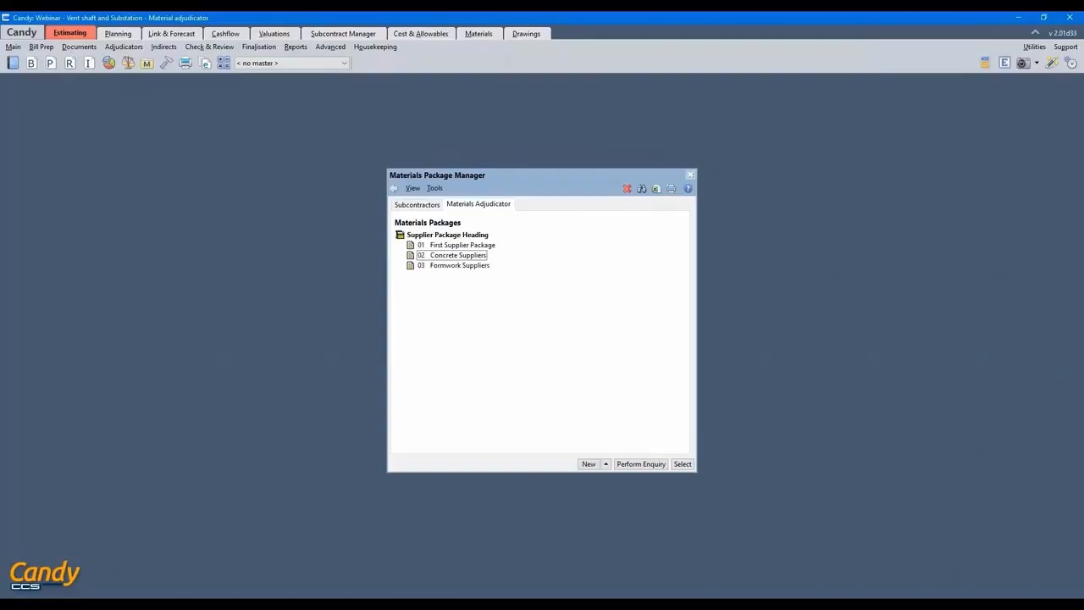
- Open the Concrete Suppliers package, then recalculate and import its resource usage using Bill Quantity with wastage included
click(449, 258)
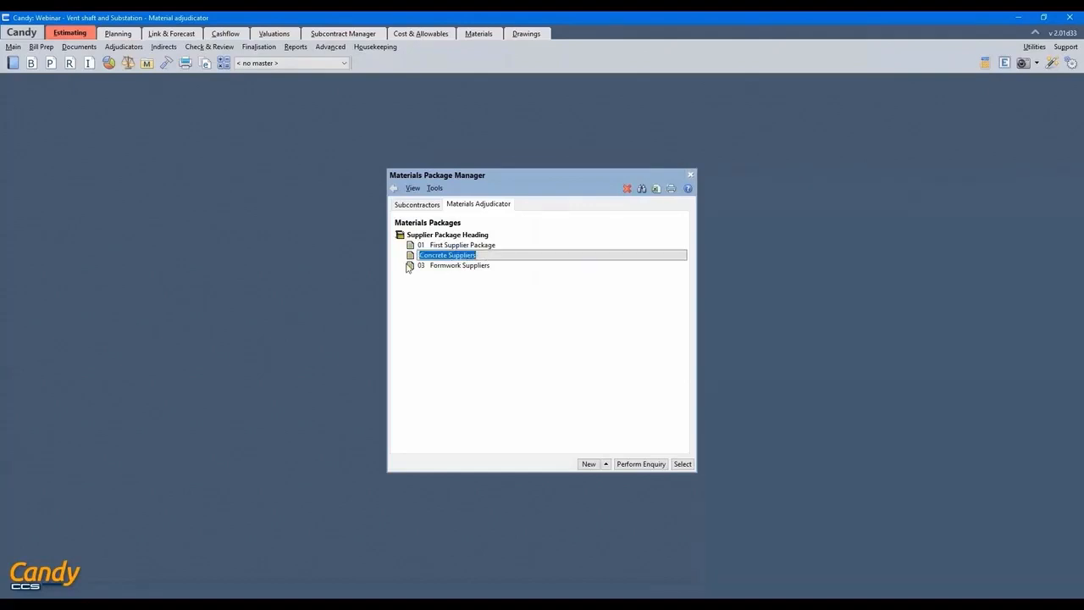
click(683, 464)
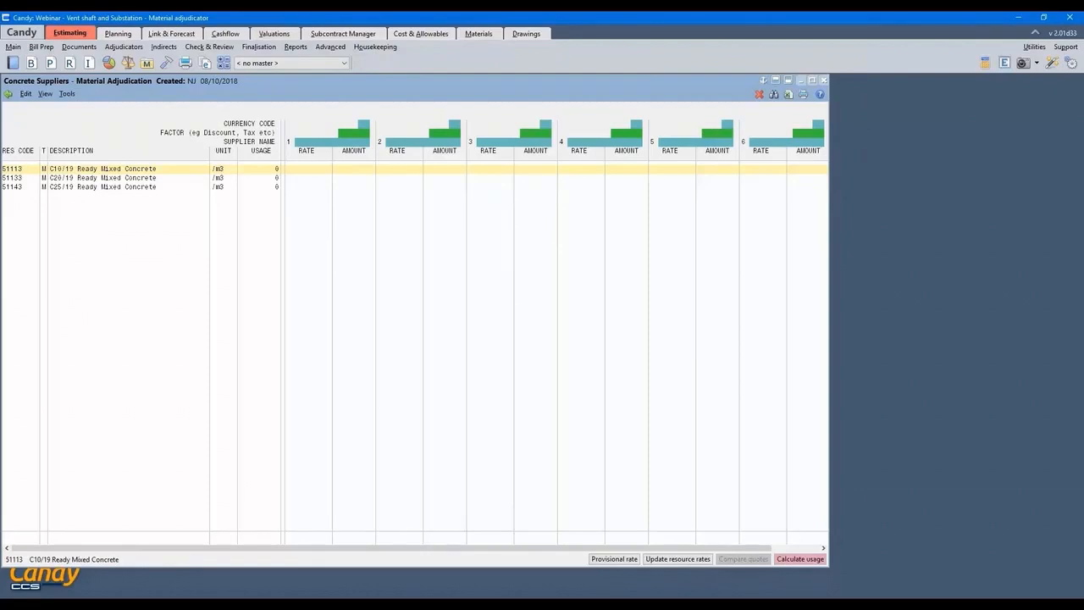
click(801, 560)
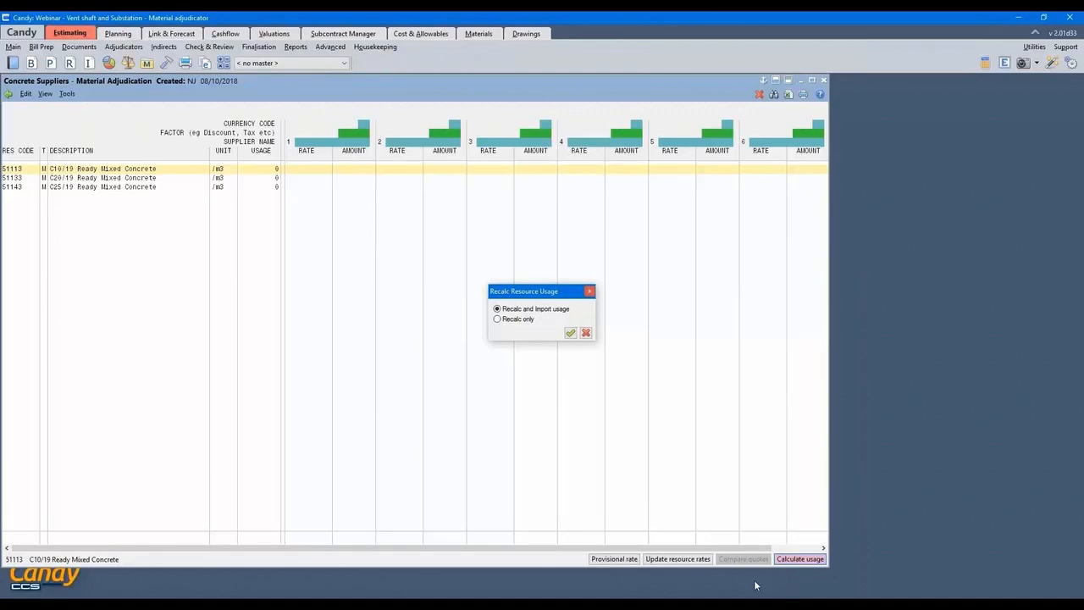
click(571, 333)
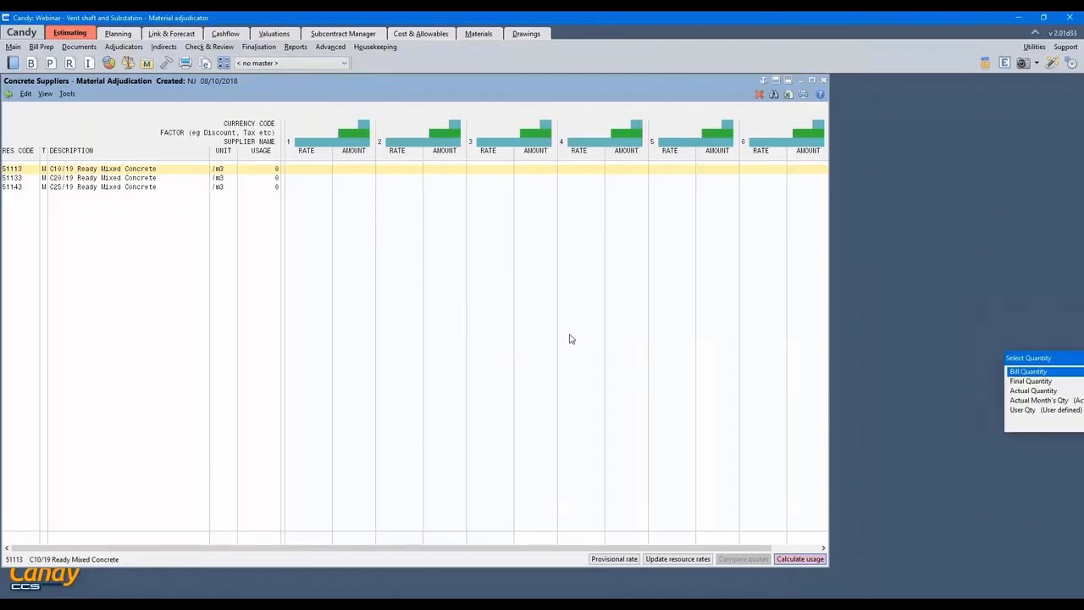
drag(1057, 358, 511, 267)
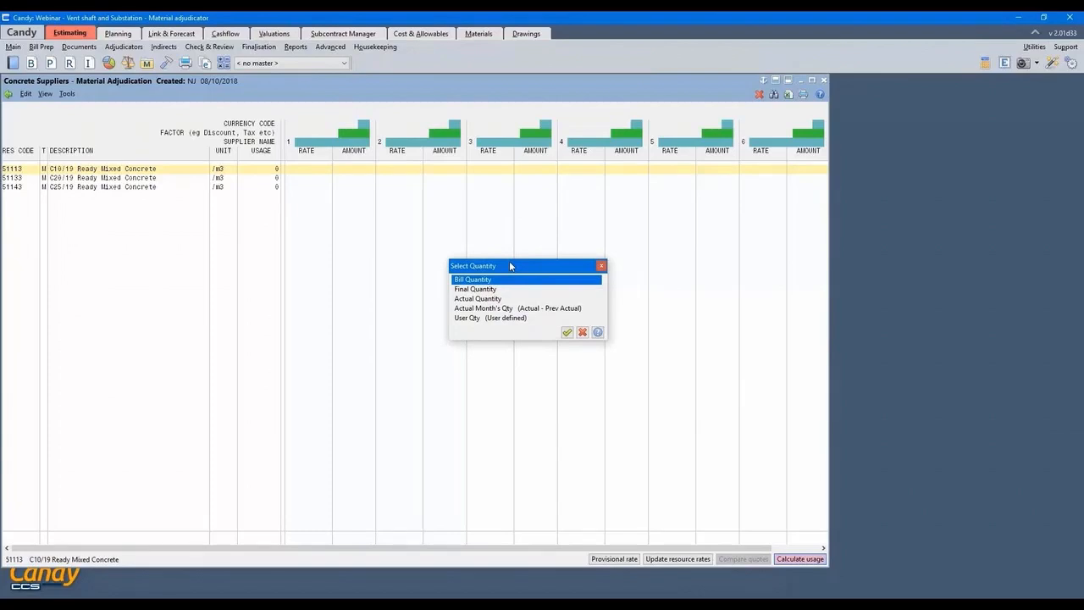
click(568, 332)
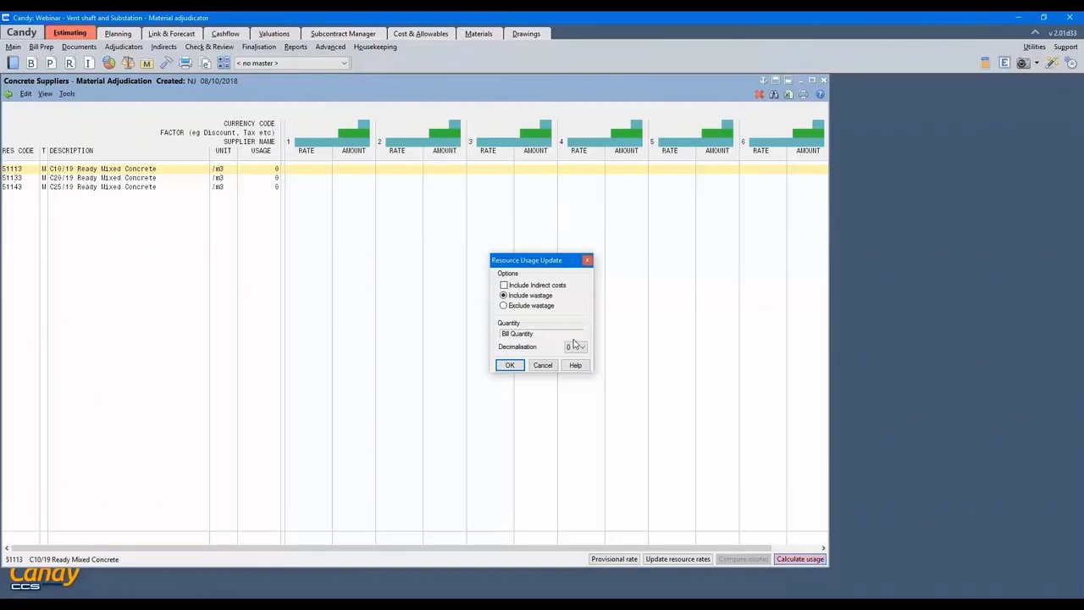
click(509, 365)
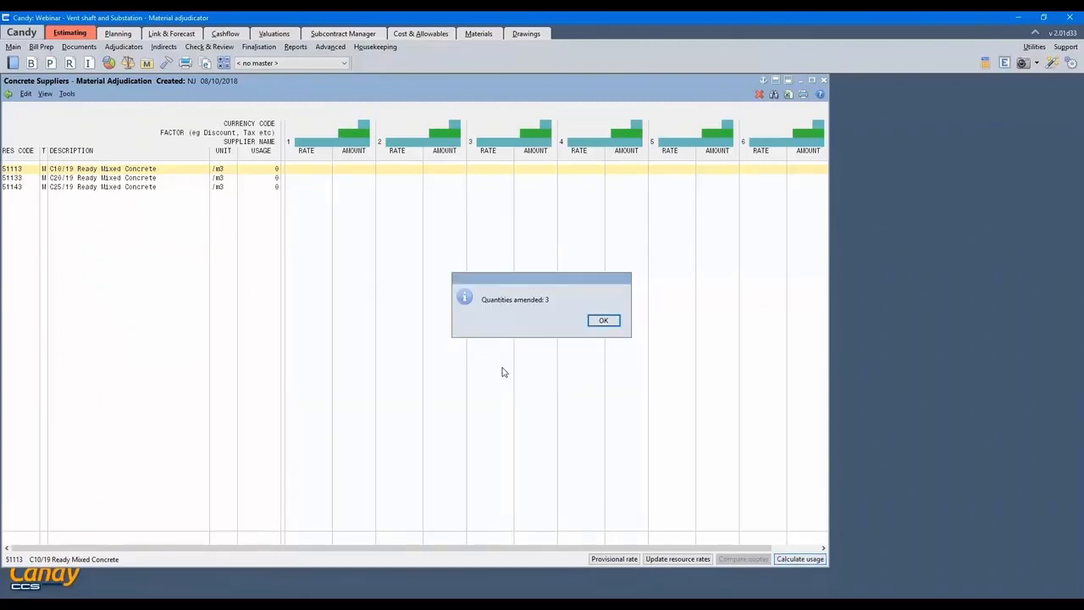
click(616, 326)
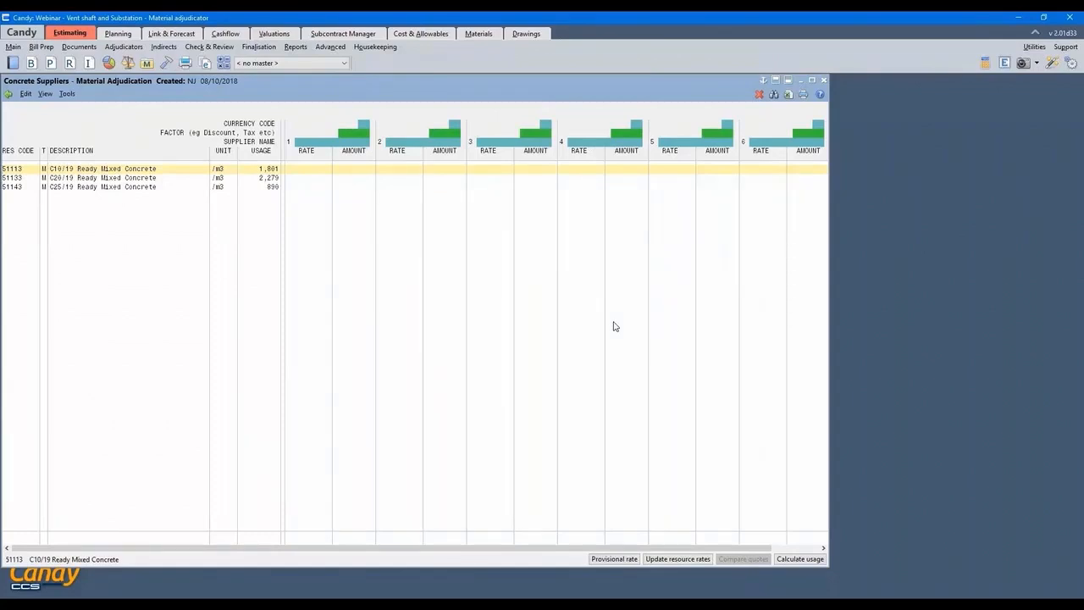
- Export the Concrete Suppliers adjudication sheet to an XLS file on the Desktop and close the resulting workbook
click(790, 95)
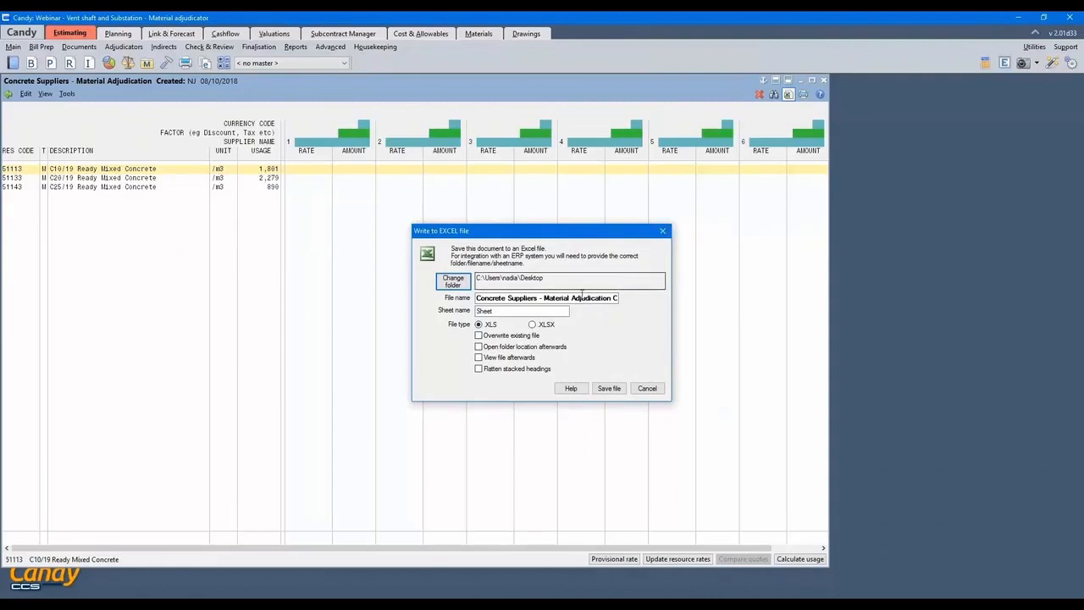
click(611, 387)
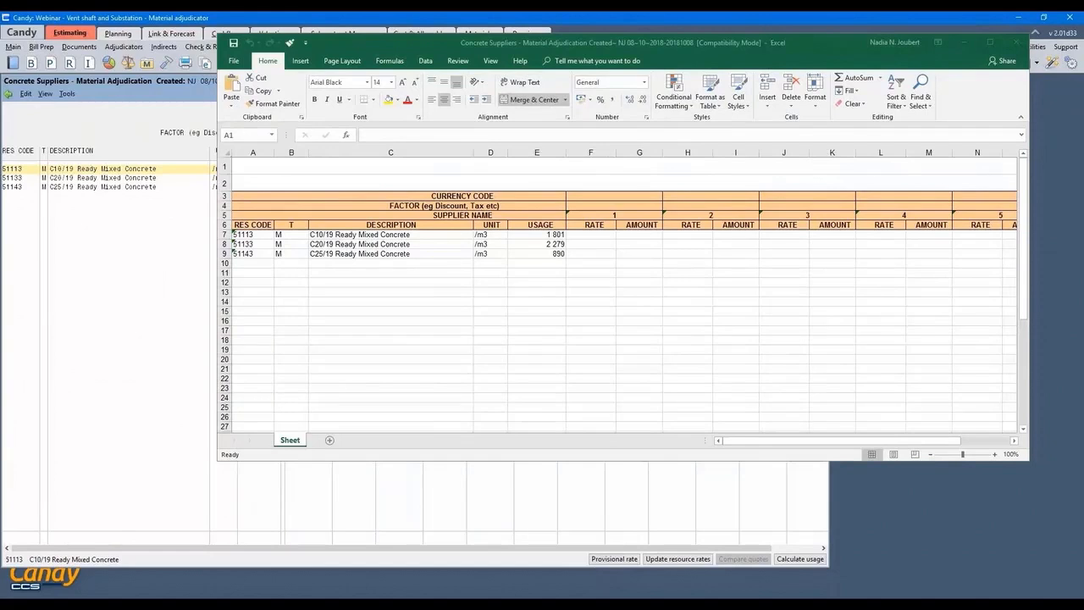
key(alt+F4)
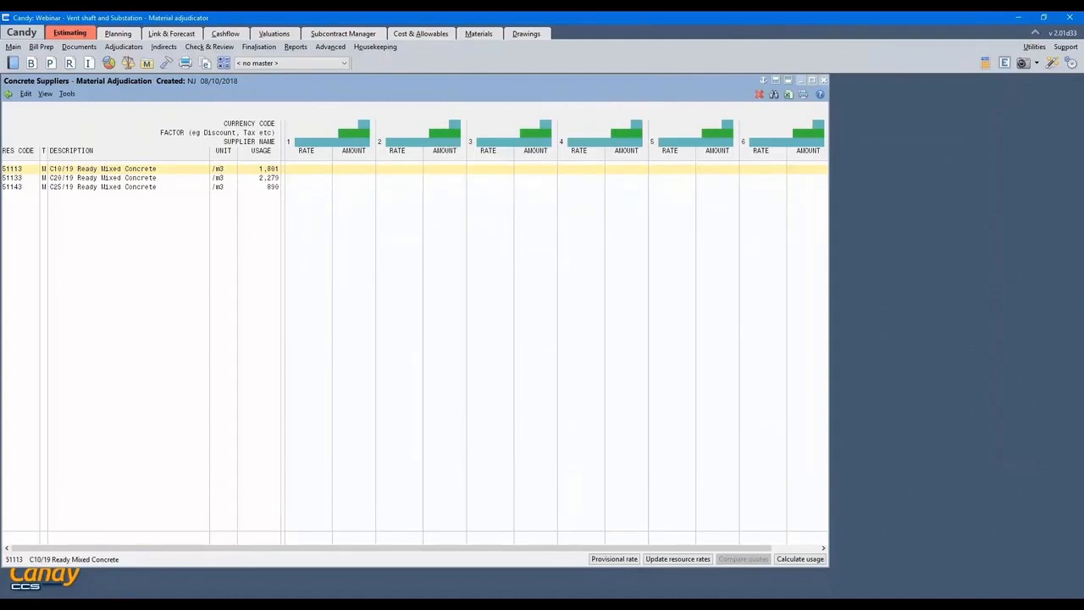
- Name the first supplier column XYZ Concrete
click(303, 142)
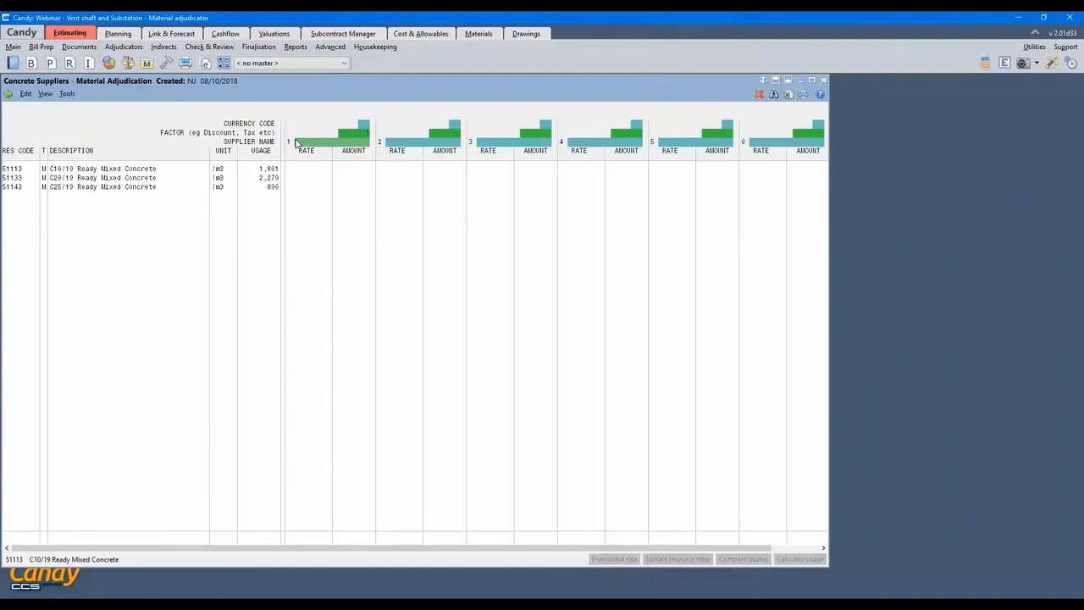
text(XYZ Concrete)
click(315, 173)
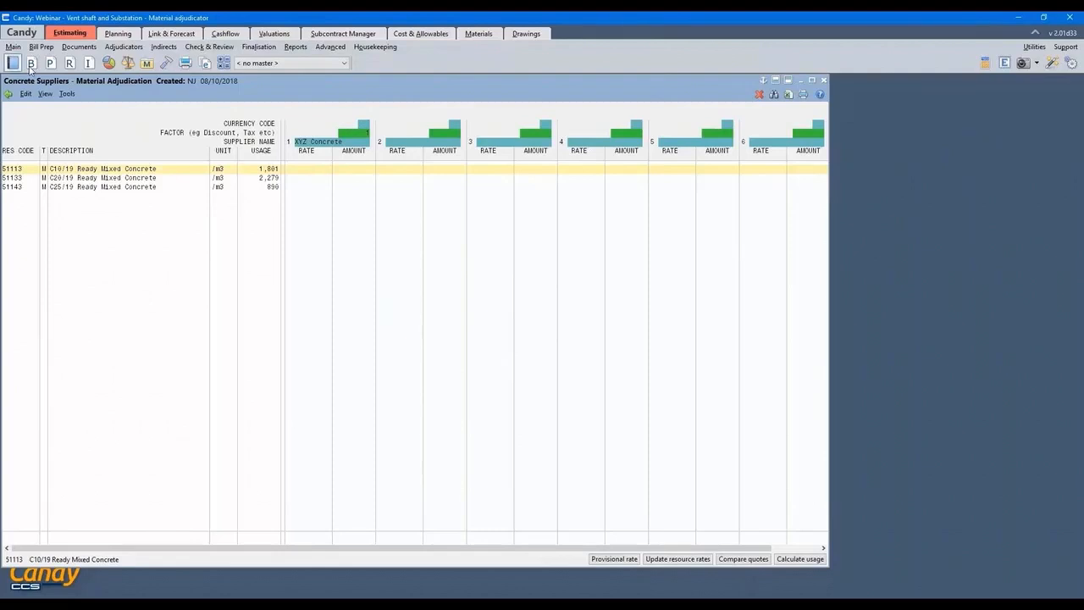
- Import supplier rates for XYZ Concrete from the Concrete Suppliers file on the Desktop, with existing rates overwritten
click(66, 93)
mouse_move(111, 106)
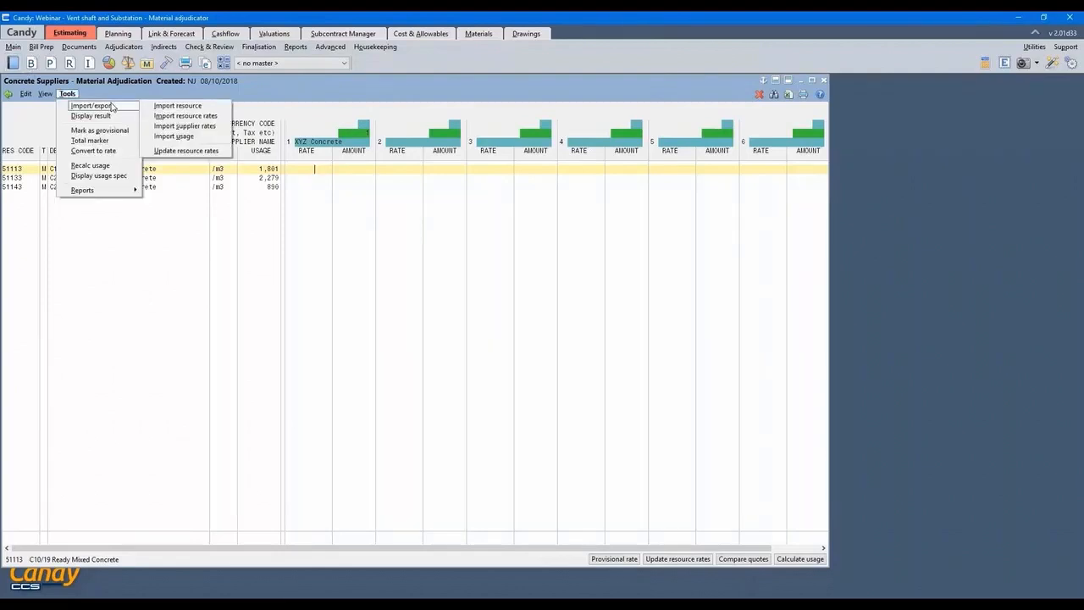
click(213, 134)
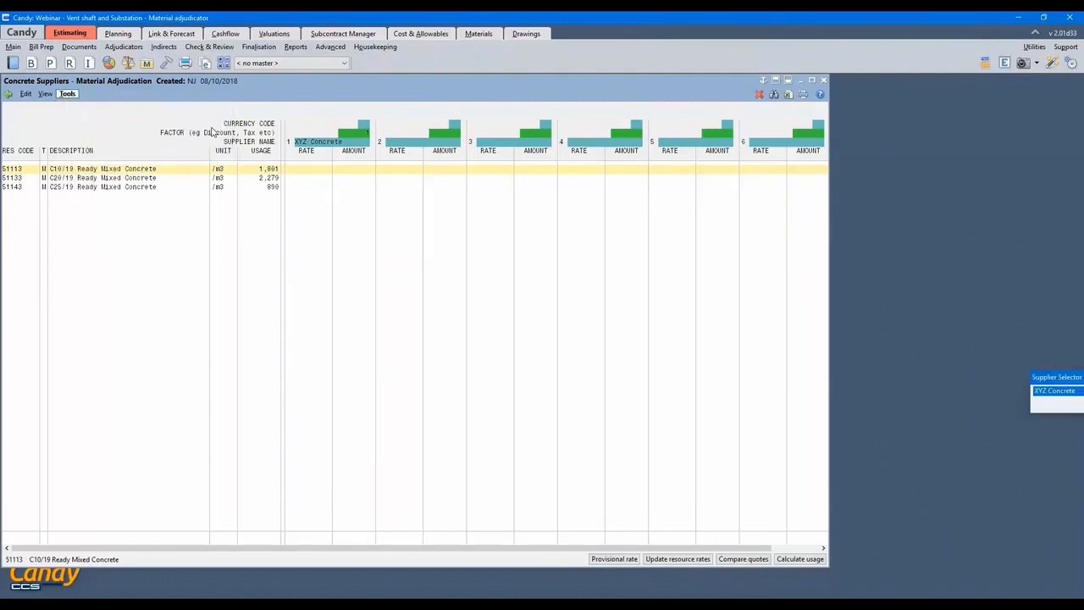
drag(1057, 377, 478, 262)
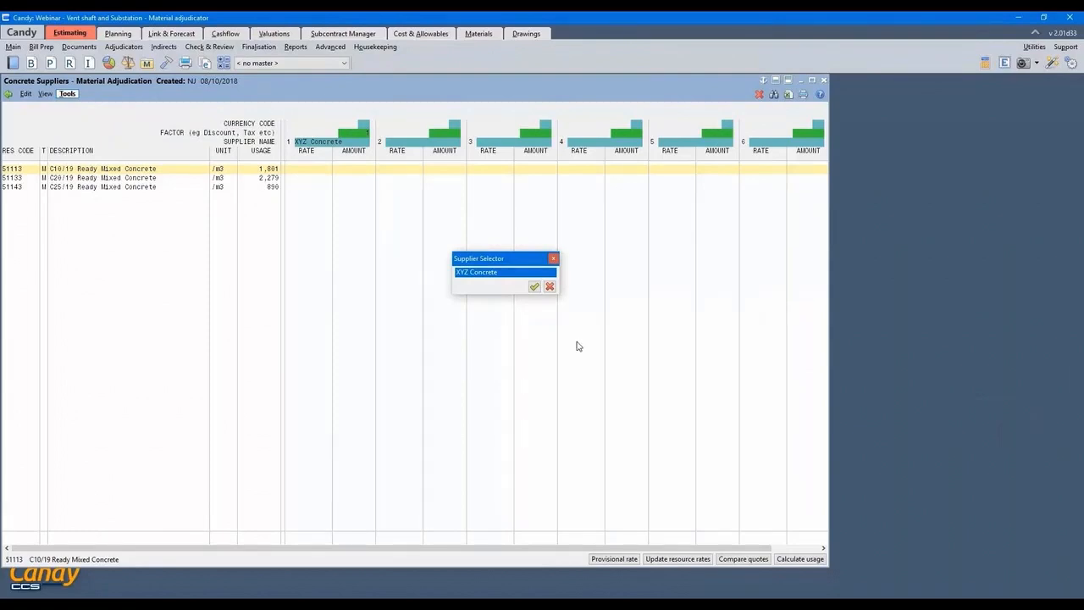
click(535, 288)
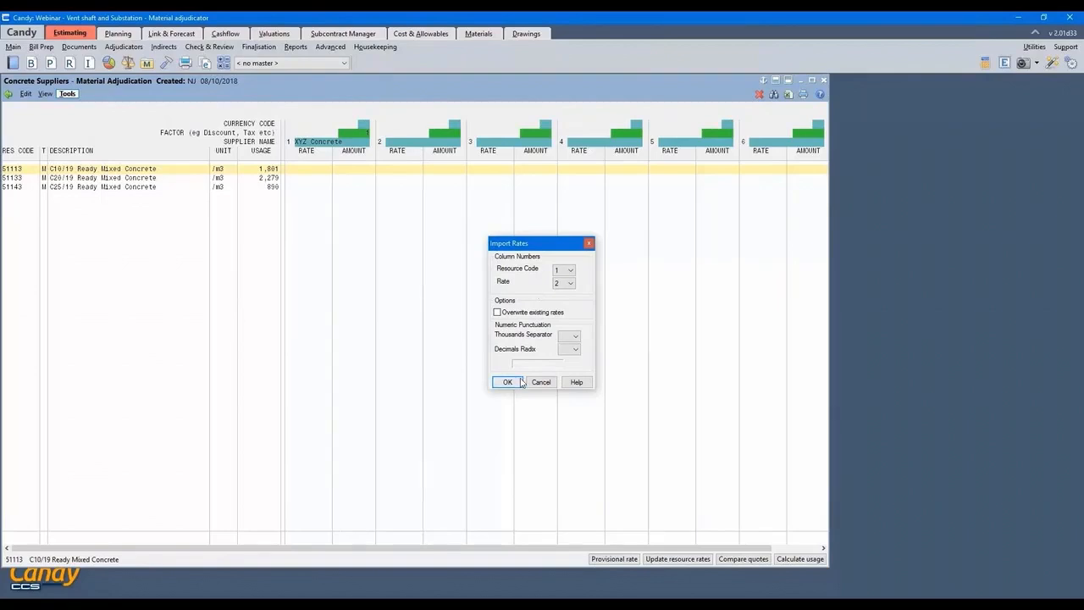
click(503, 313)
click(508, 382)
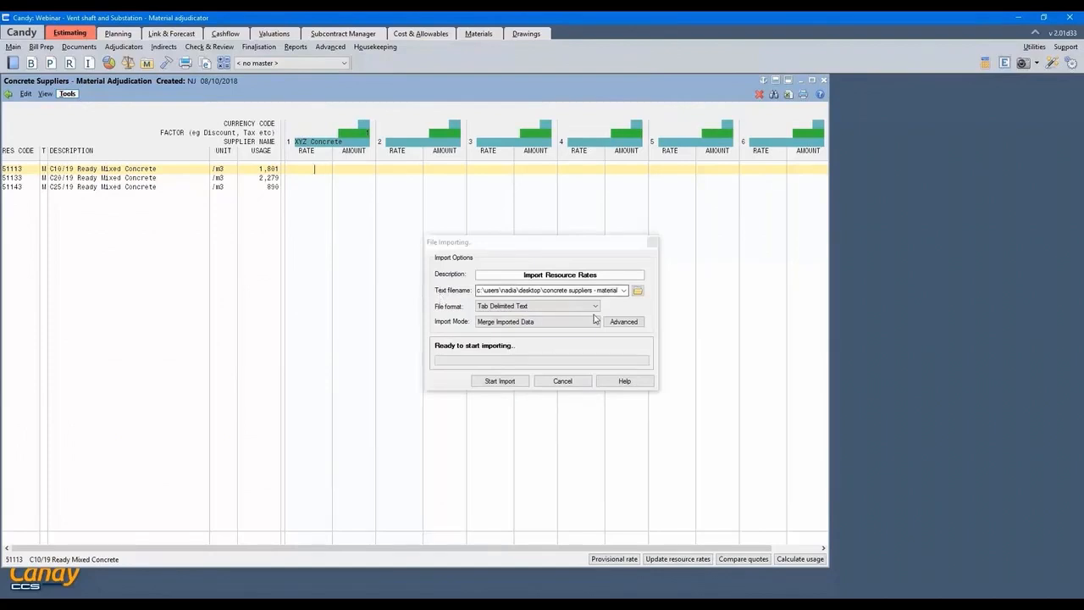
click(501, 381)
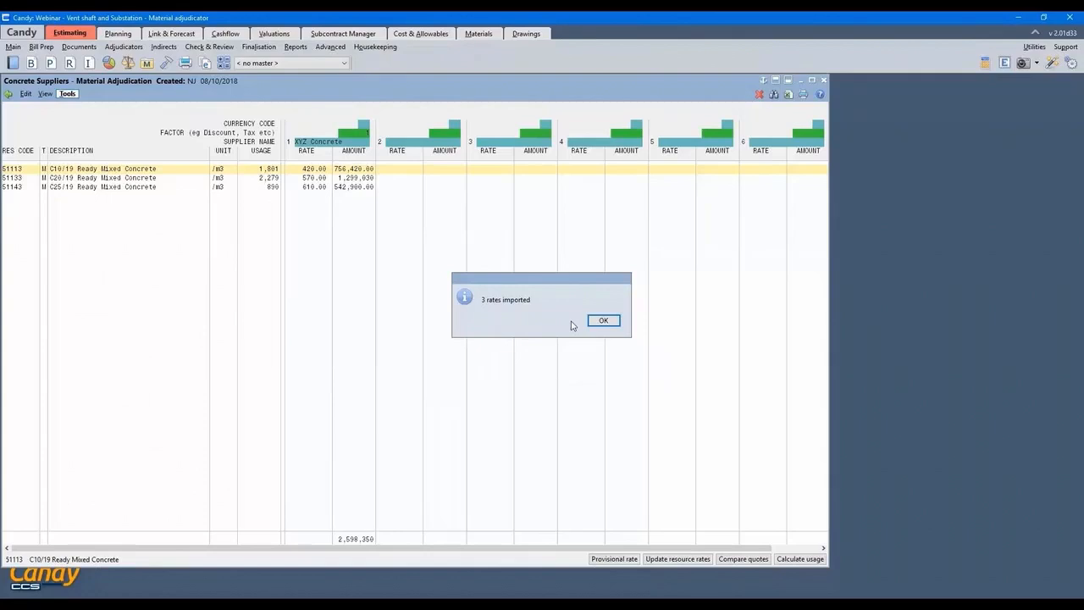
click(600, 325)
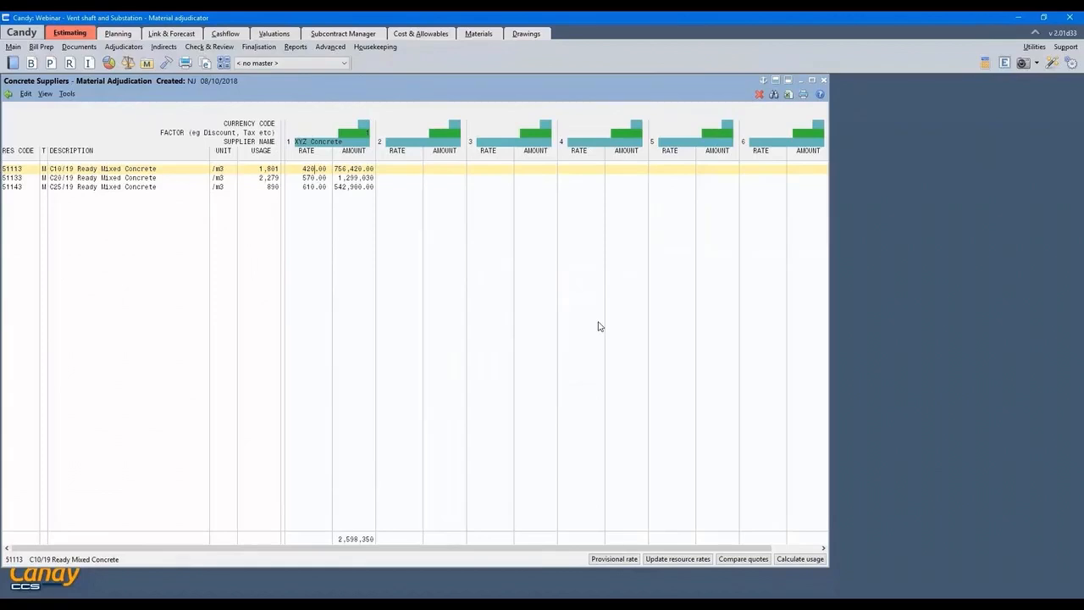
- Set the discount factor of XYZ Concrete to 0.95
click(364, 134)
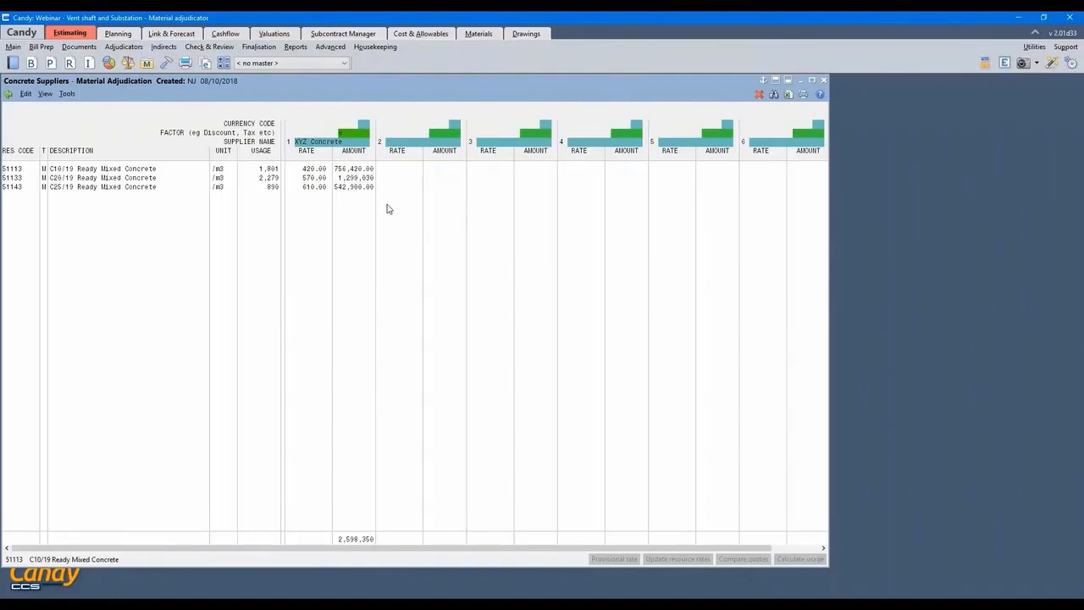
text(.95)
key(Return)
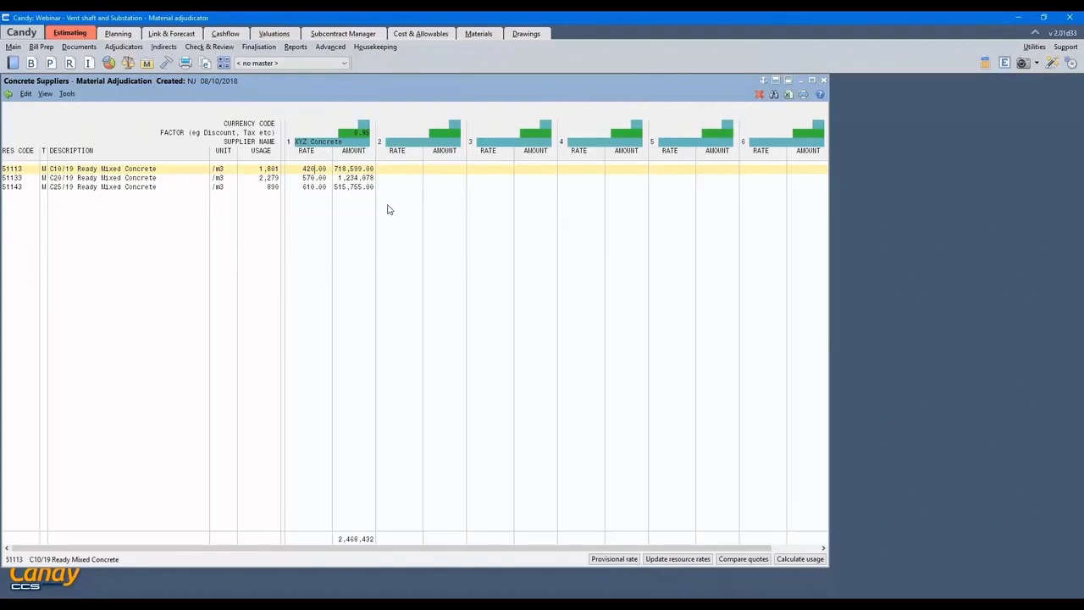
- Name the second supplier column ABC Readymix
click(386, 144)
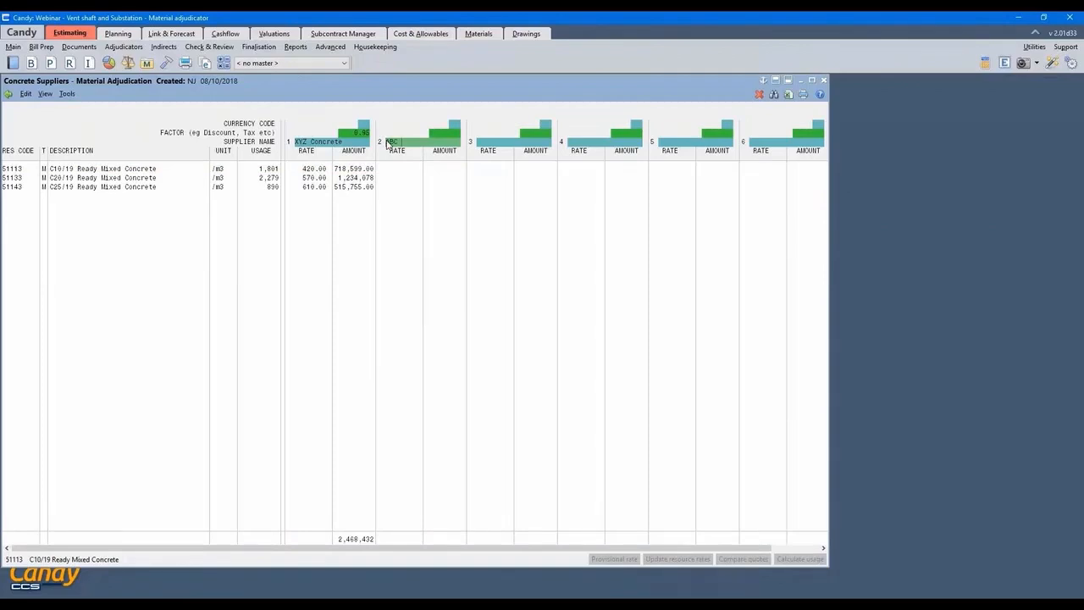
text(ABC Readymix)
click(385, 173)
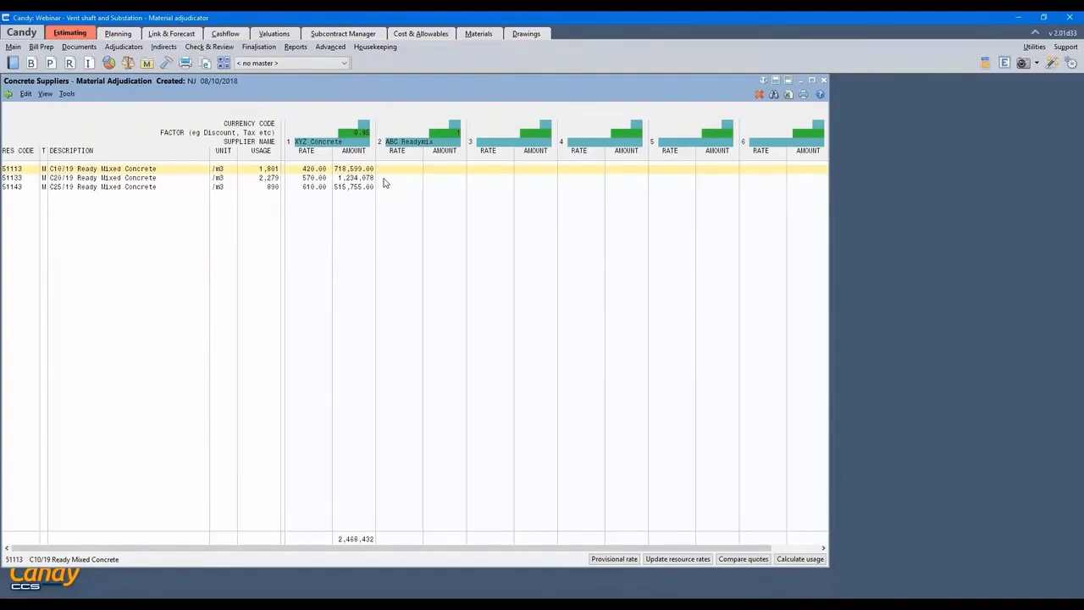
- Enter 936520 as ABC Readymix's total for C10/19 Ready Mixed Concrete and convert it to a unit rate
text(936520)
key(Return)
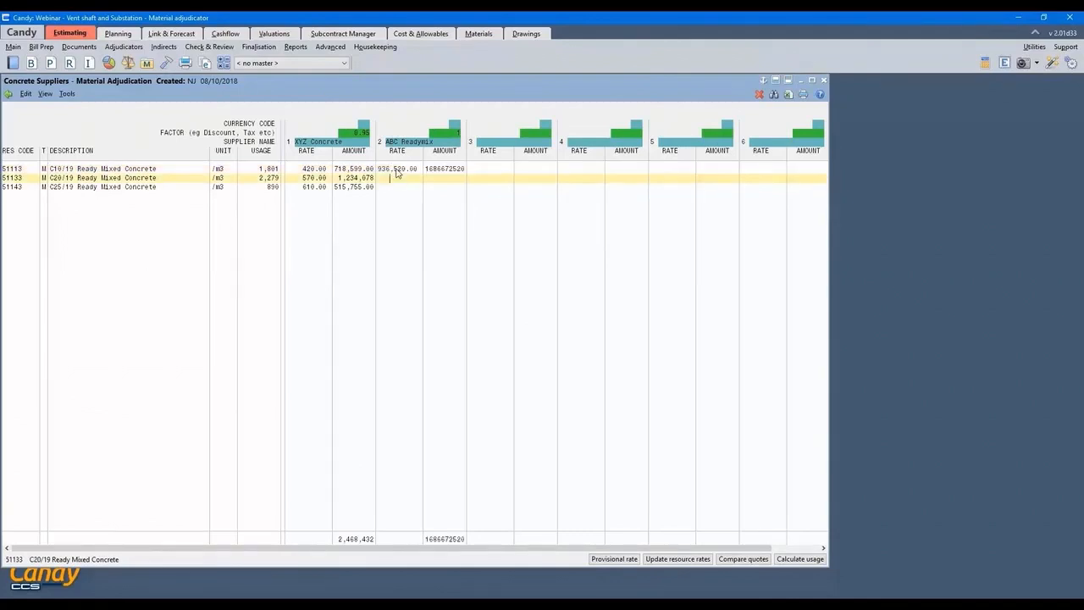
click(396, 169)
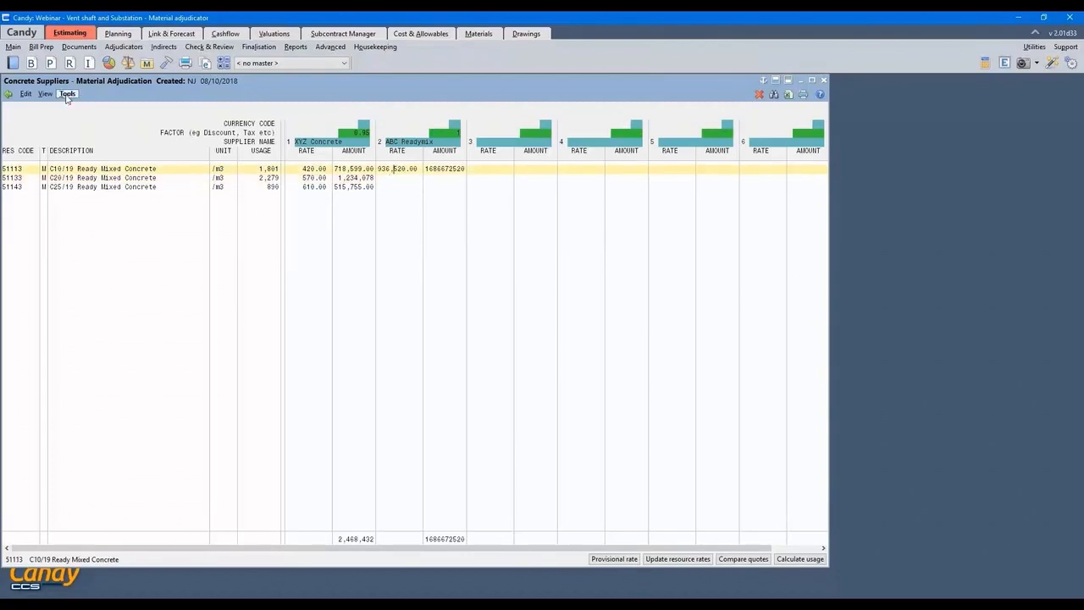
click(67, 94)
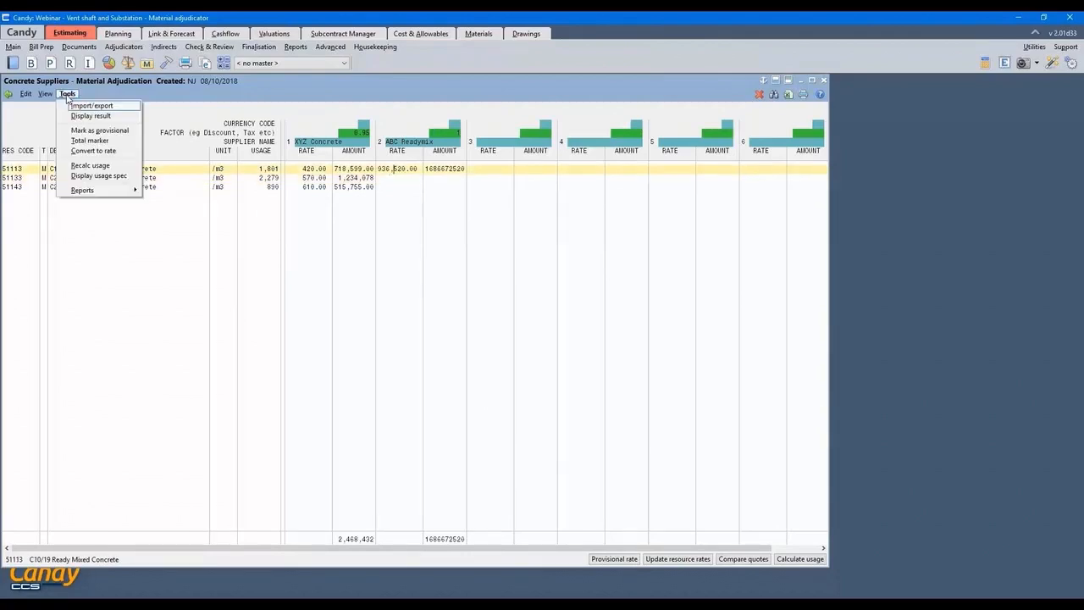
click(107, 154)
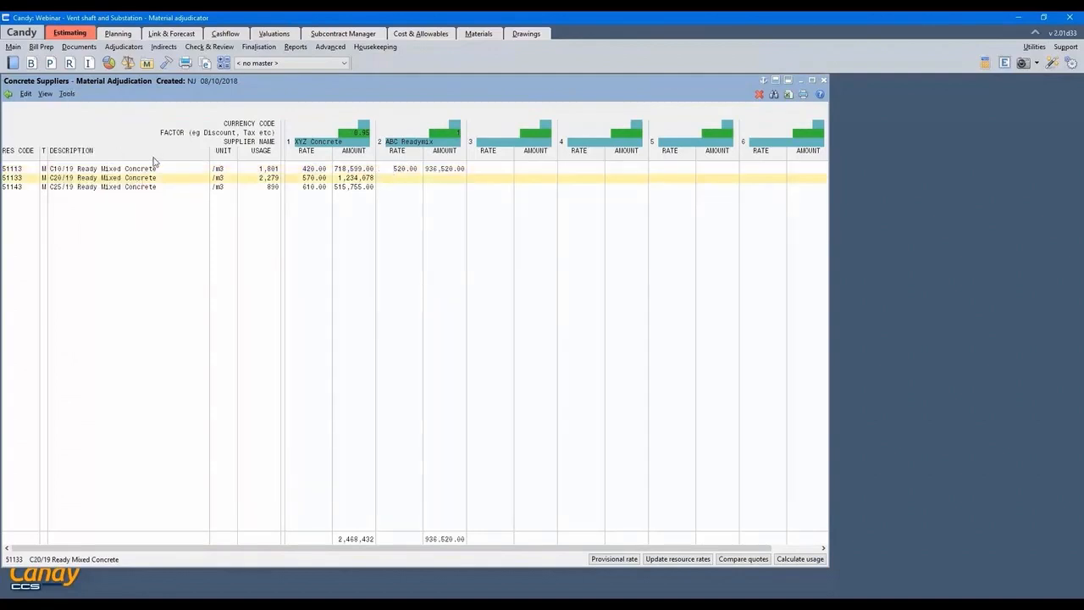
- Enter 587400 as ABC Readymix's total for C25/19 Ready Mixed Concrete and convert it to a unit rate
click(382, 190)
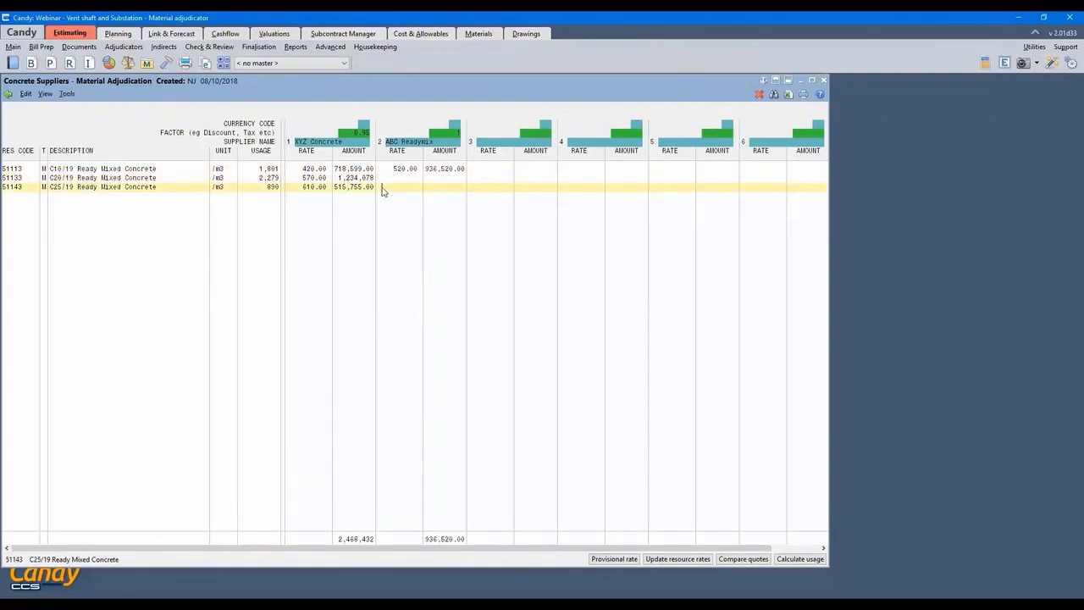
text(5740)
key(Return)
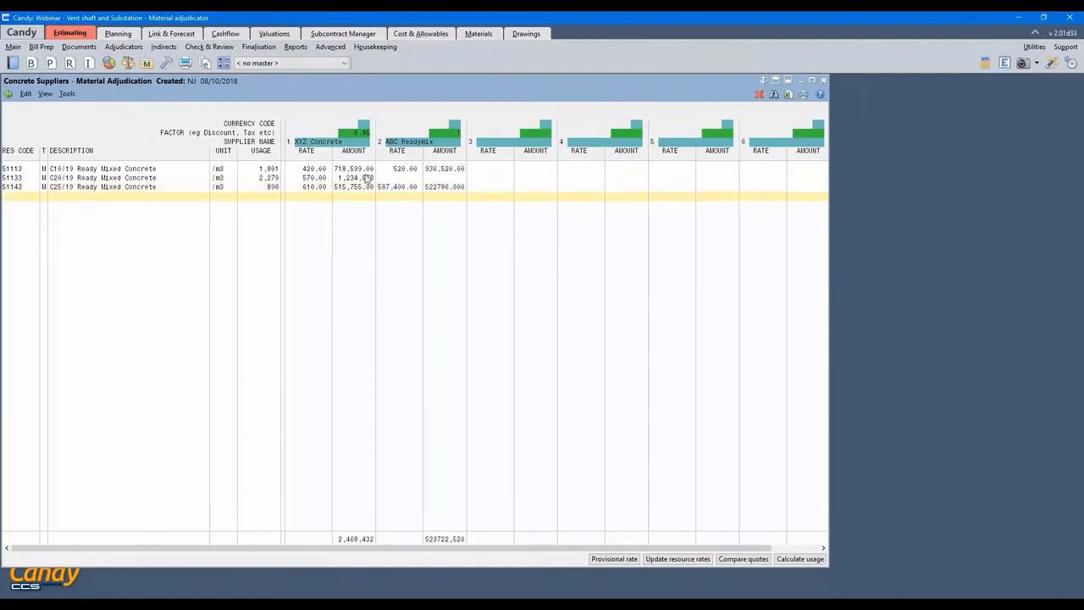
key(Up)
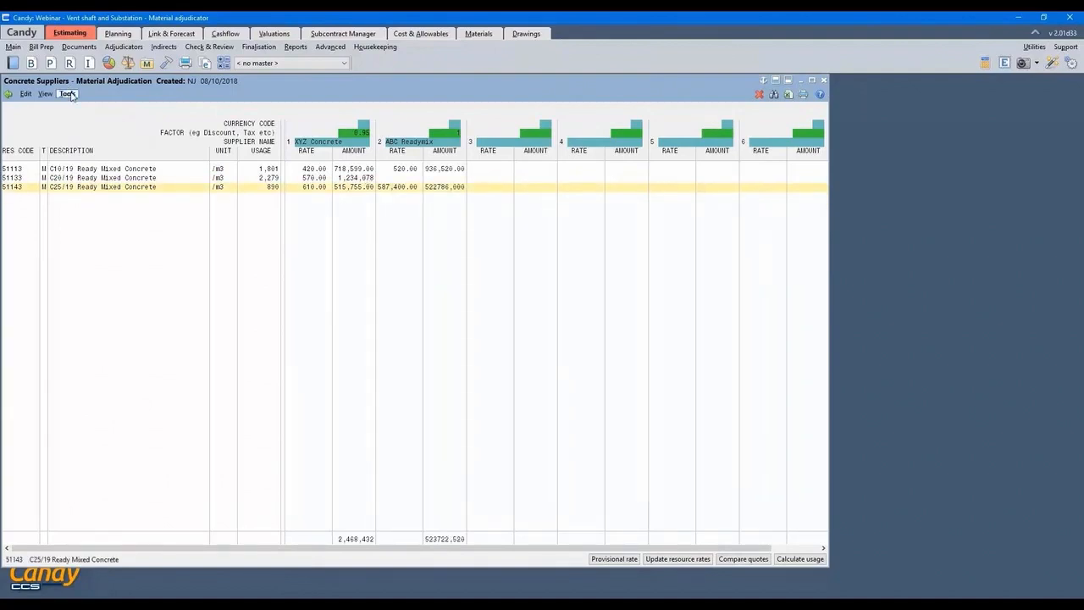
click(67, 94)
click(89, 151)
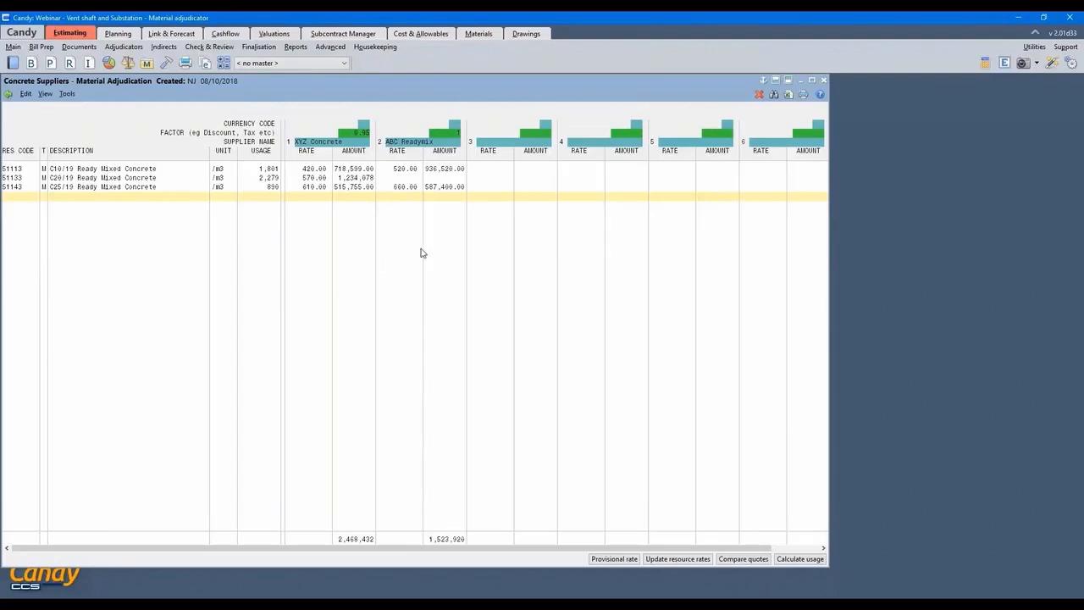
- Name the third supplier column KLM Big Concrete
click(478, 144)
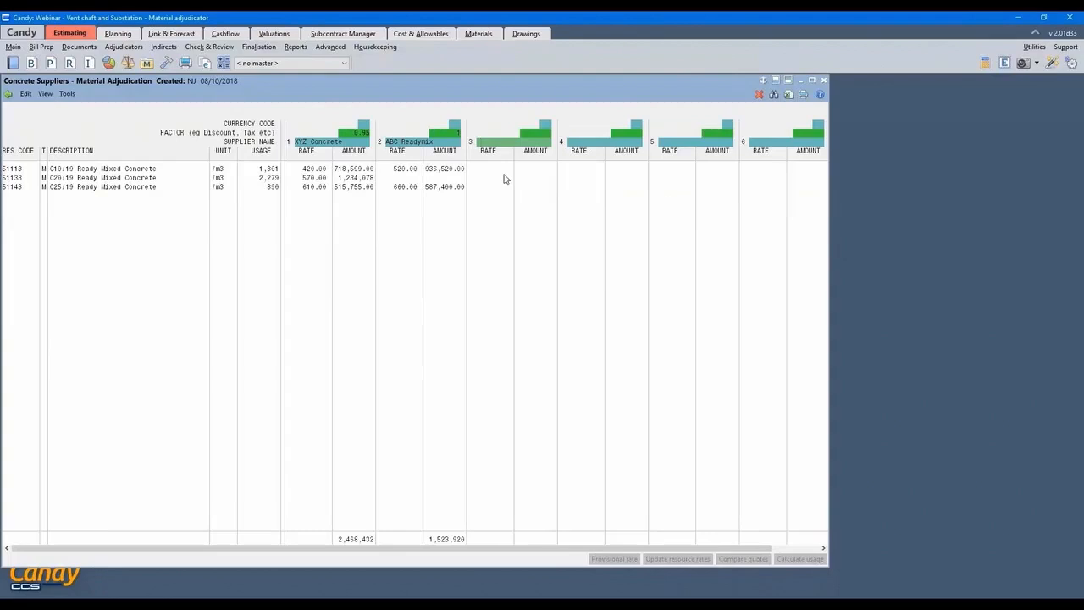
text(KLM Big Concrete)
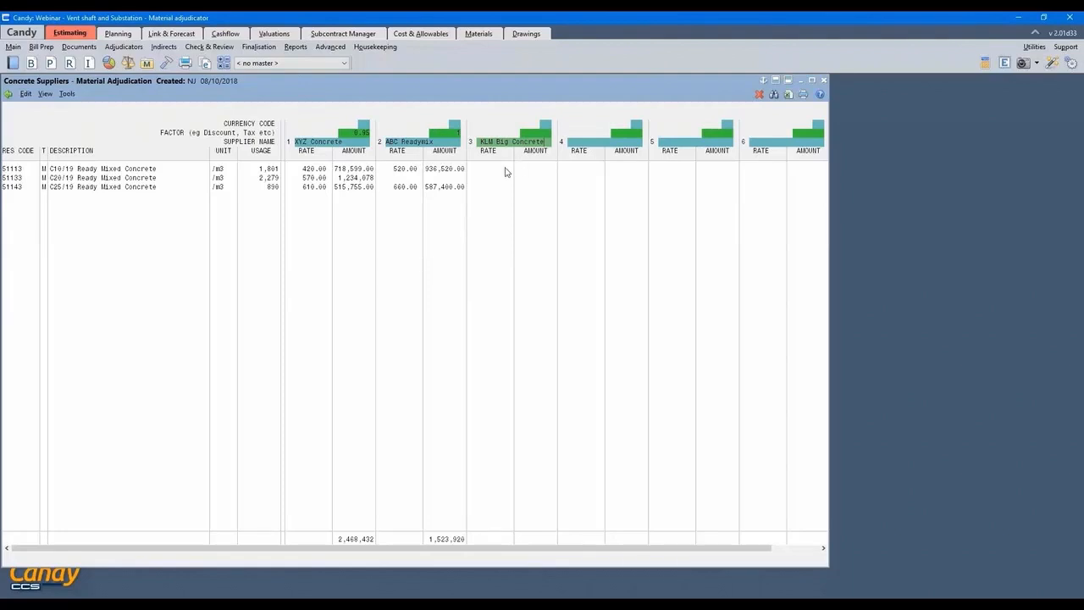
click(505, 172)
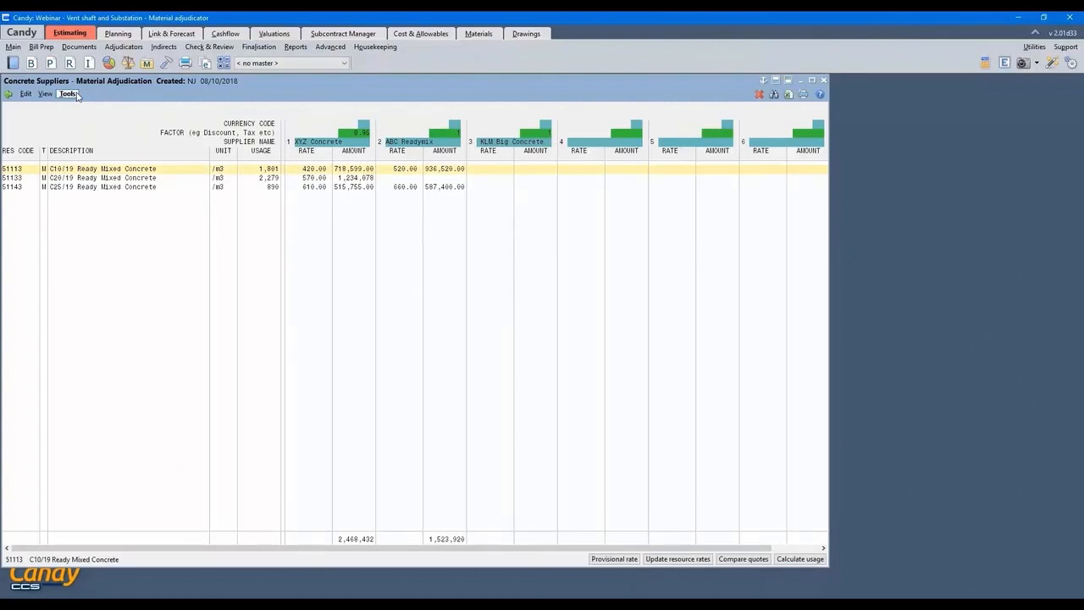
- Import the existing resource rates into the KLM Big Concrete supplier column
click(68, 93)
mouse_move(83, 108)
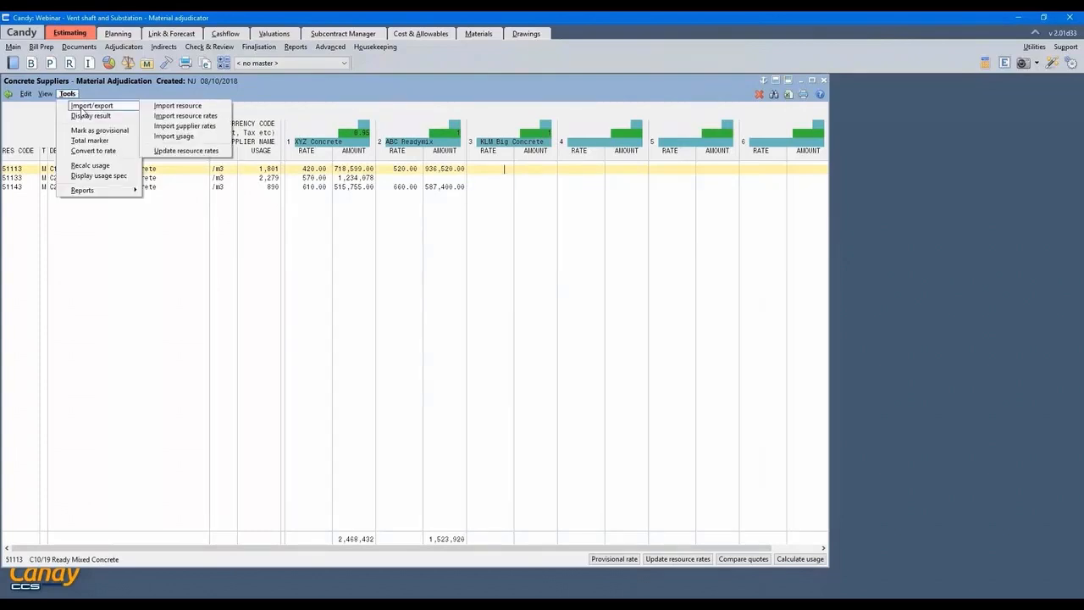
click(186, 117)
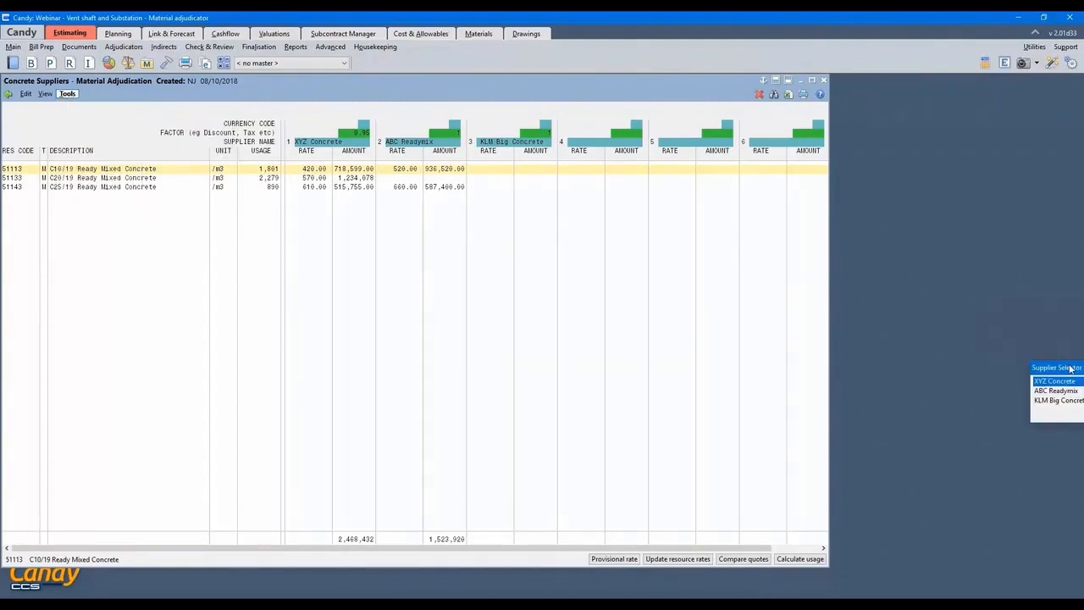
drag(1069, 369, 338, 238)
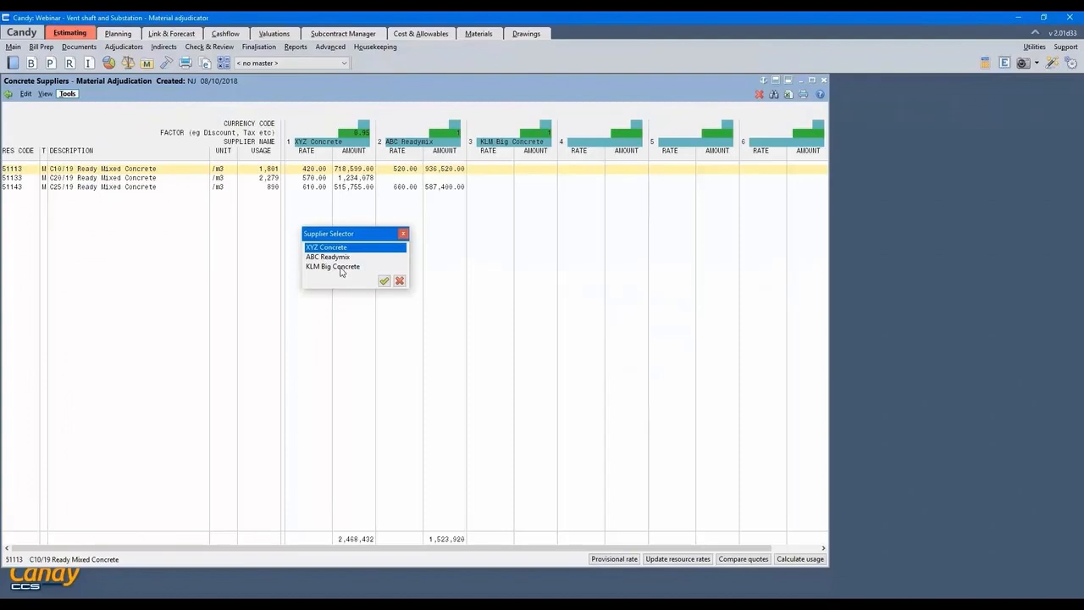
click(342, 267)
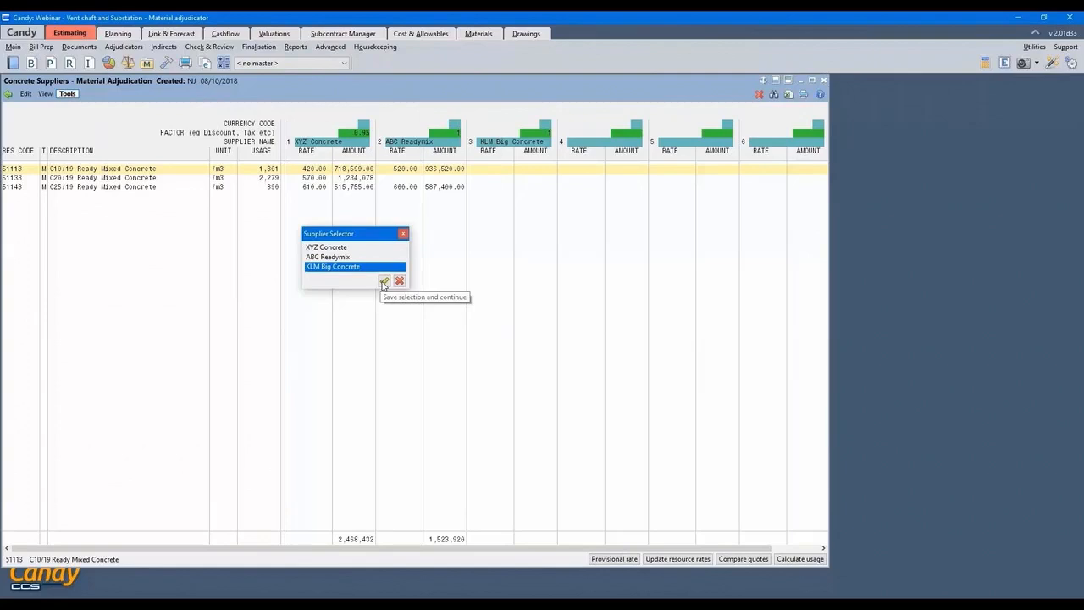
click(384, 282)
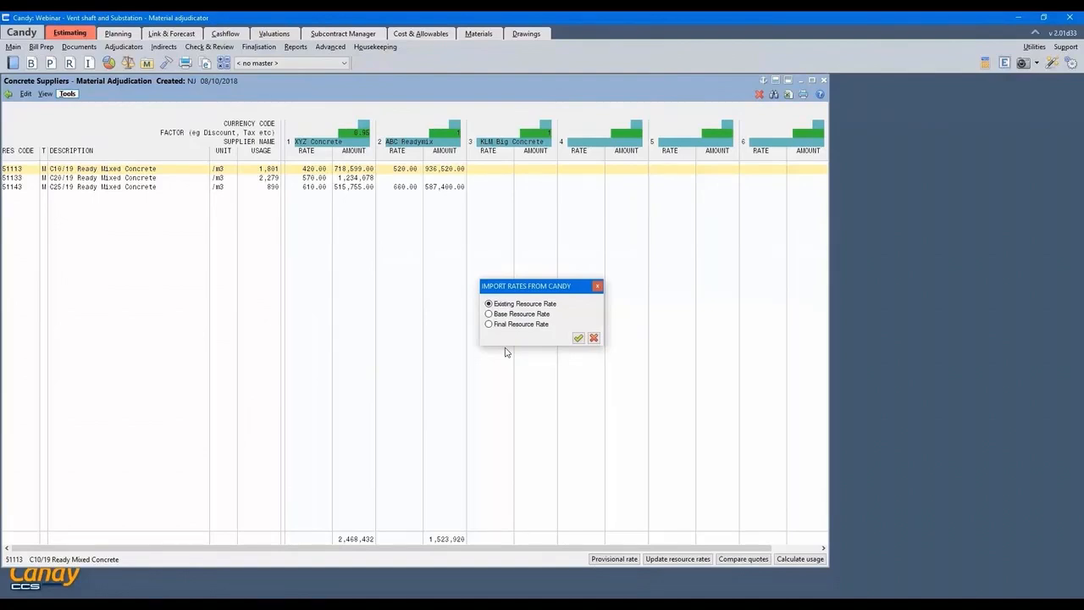
click(578, 338)
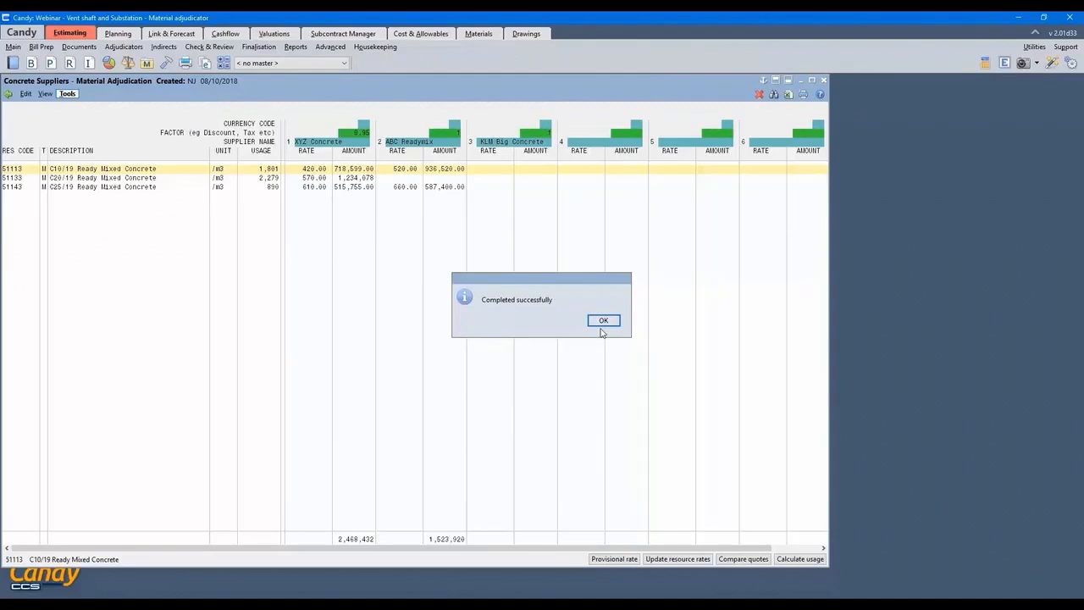
click(604, 320)
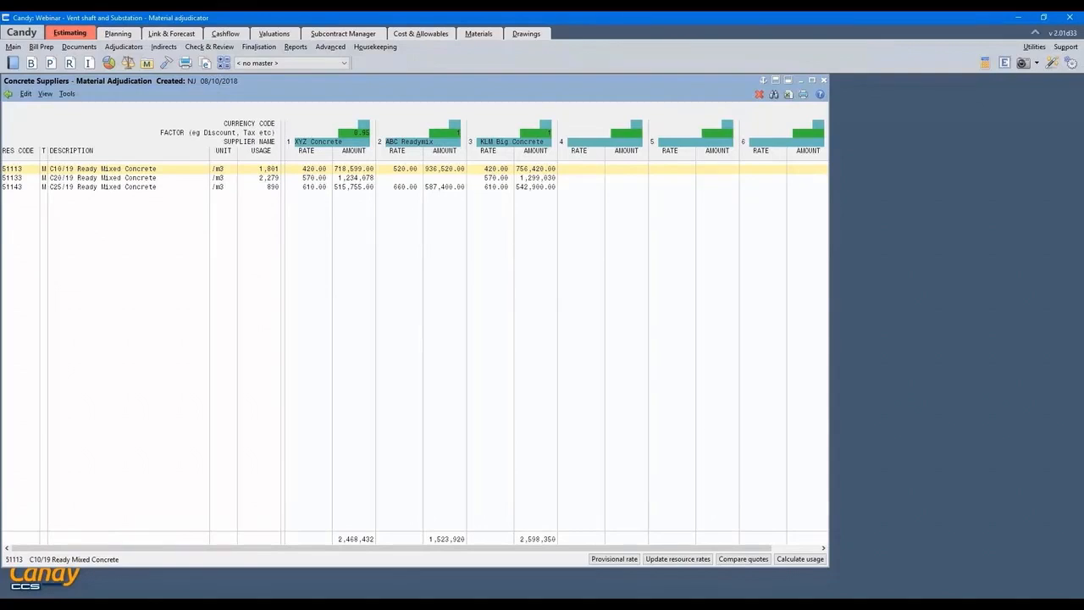
- Compare the quotes of all three concrete suppliers with None as the preferred make-up rate, and review the adjudication summary
click(744, 560)
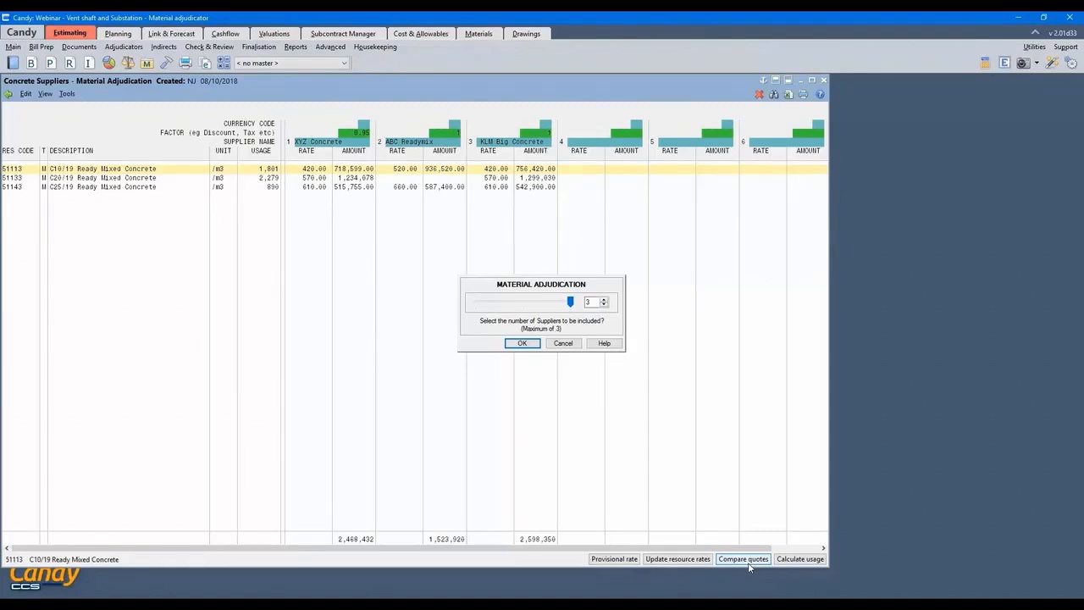
click(523, 343)
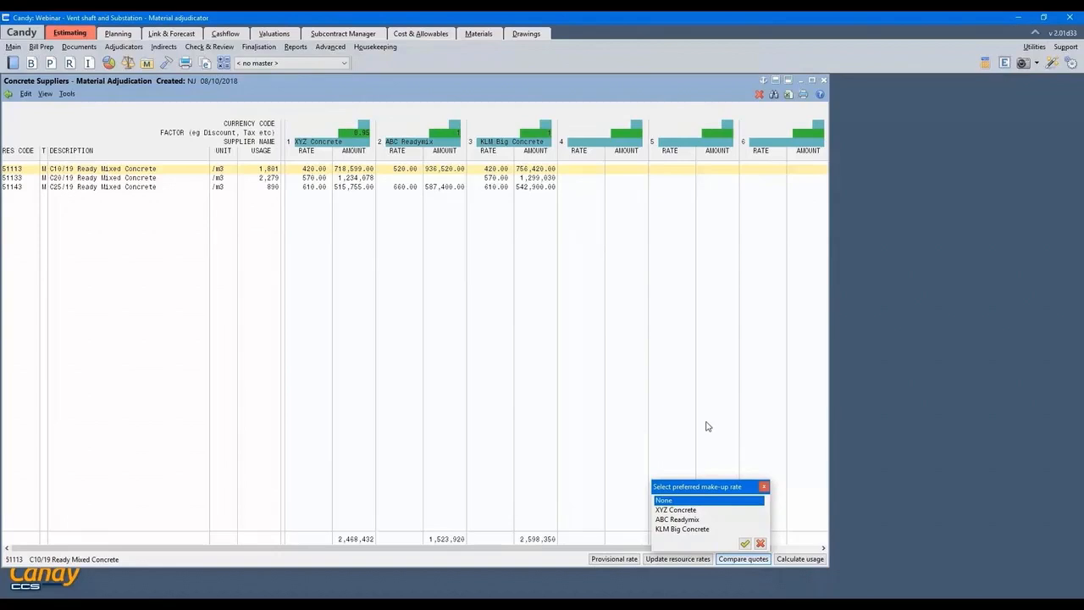
click(745, 543)
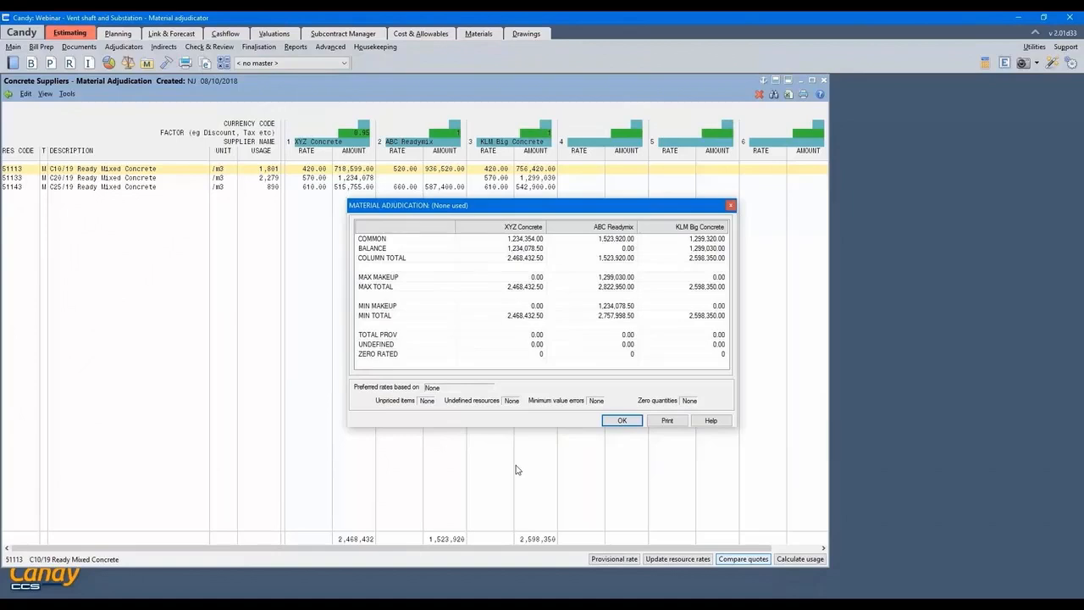
click(415, 253)
click(418, 279)
click(622, 421)
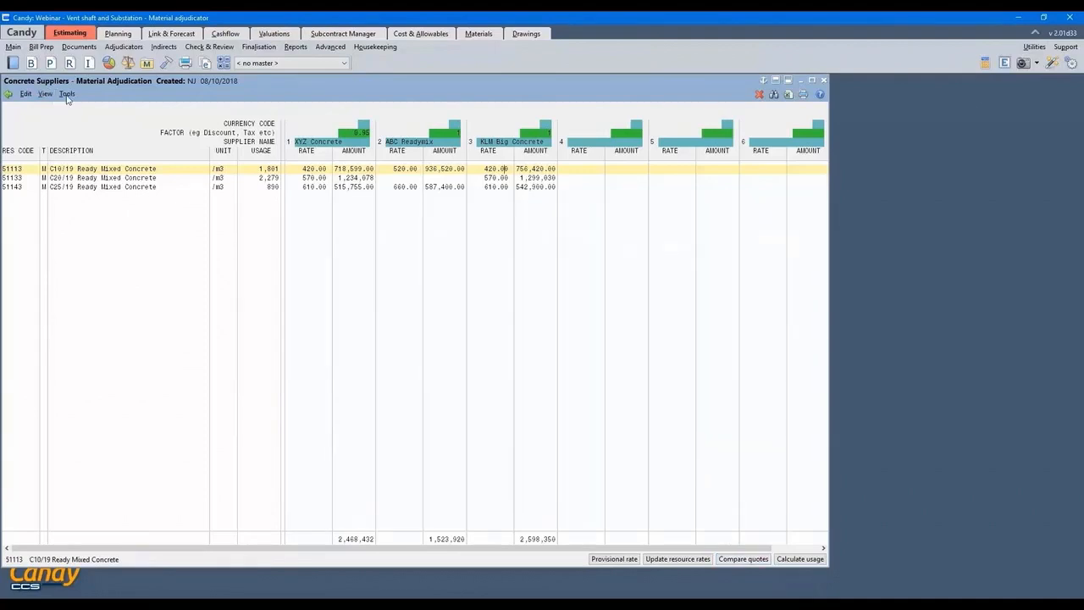
- Preview both pages of the List adjudicator report for the three concrete suppliers in A4 landscape
click(66, 94)
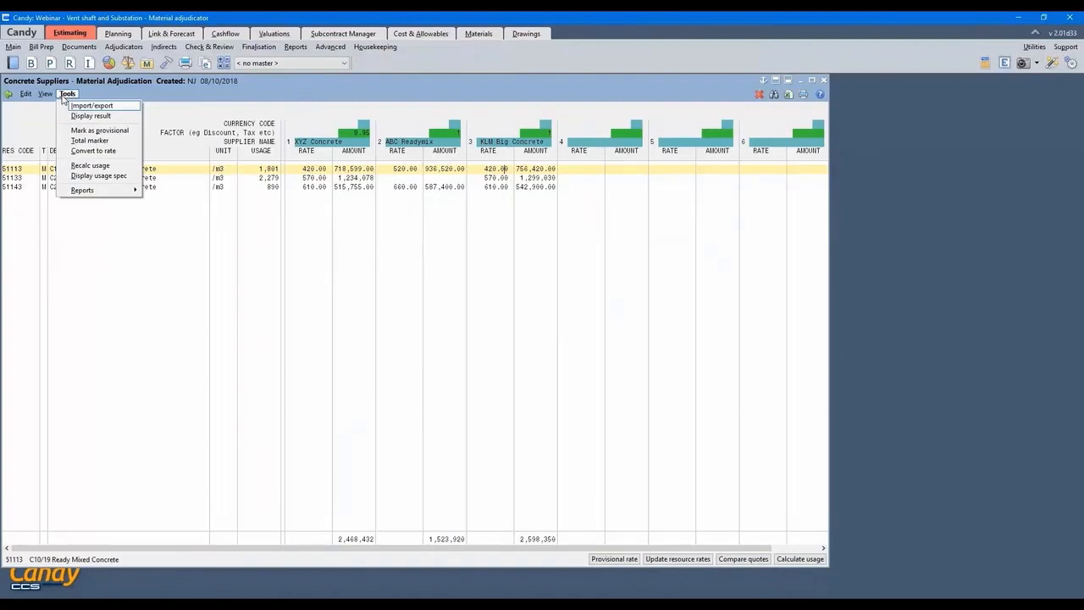
mouse_move(100, 196)
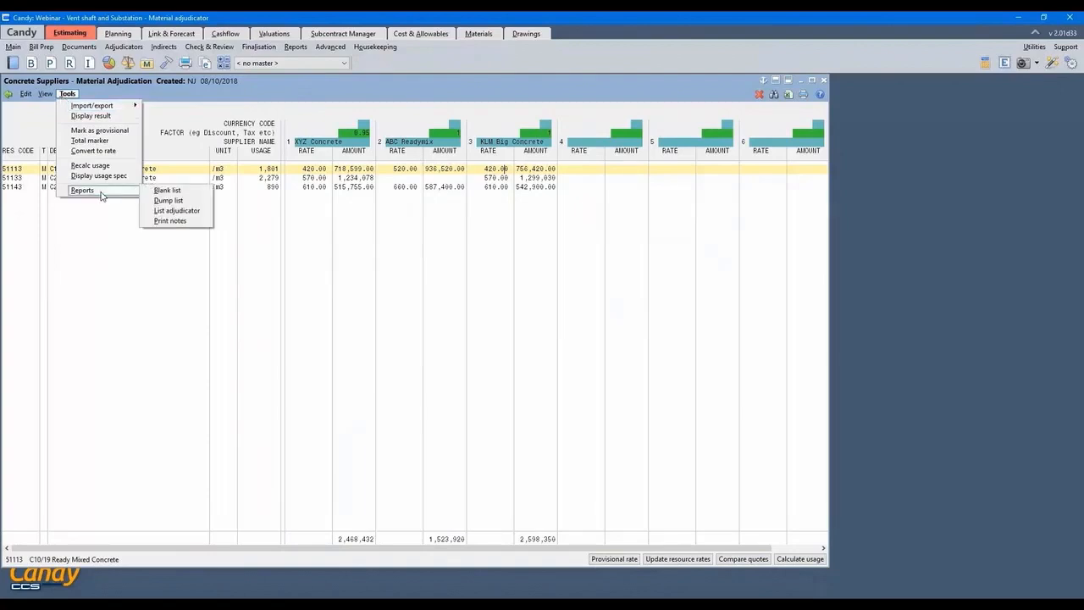
click(178, 211)
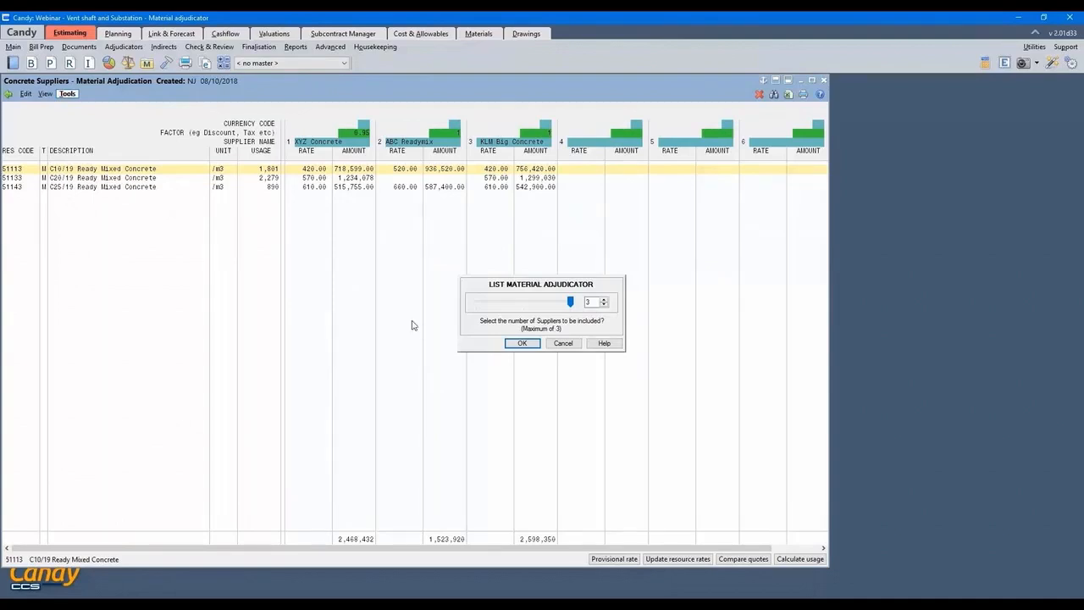
click(520, 344)
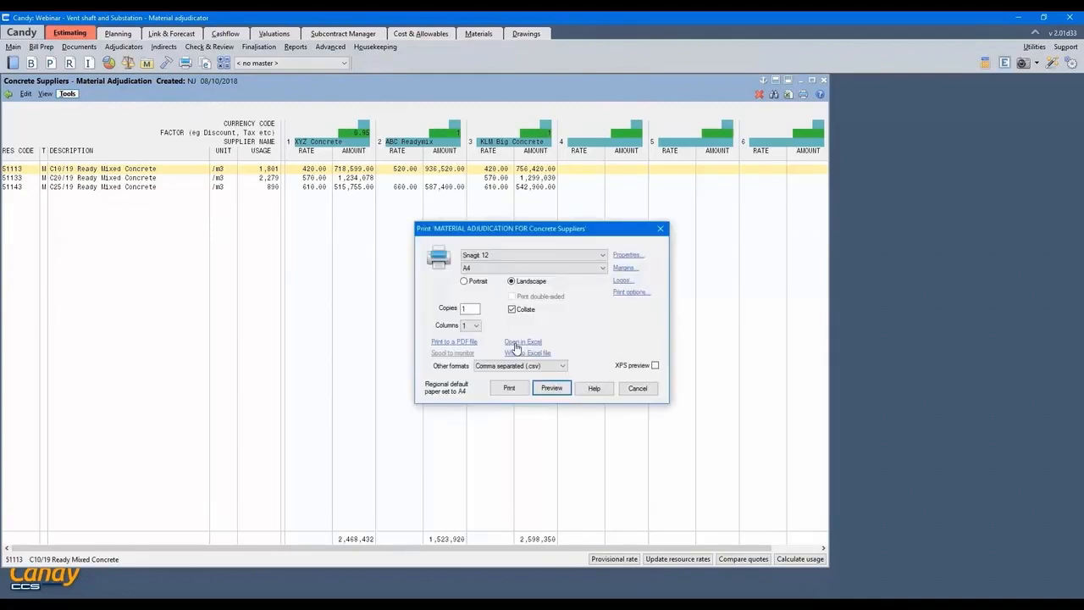
click(552, 389)
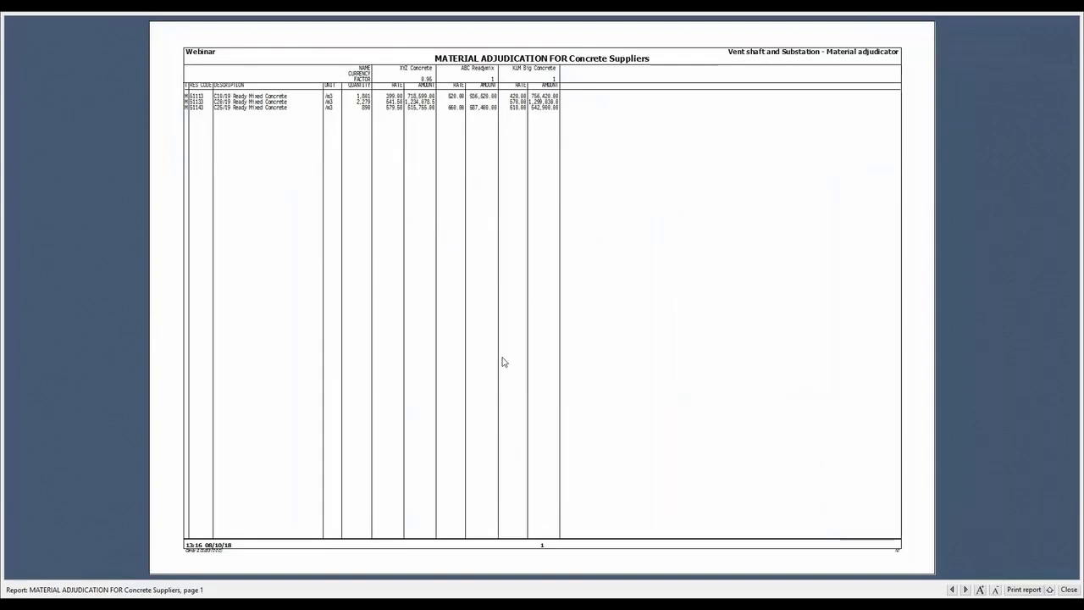
click(965, 589)
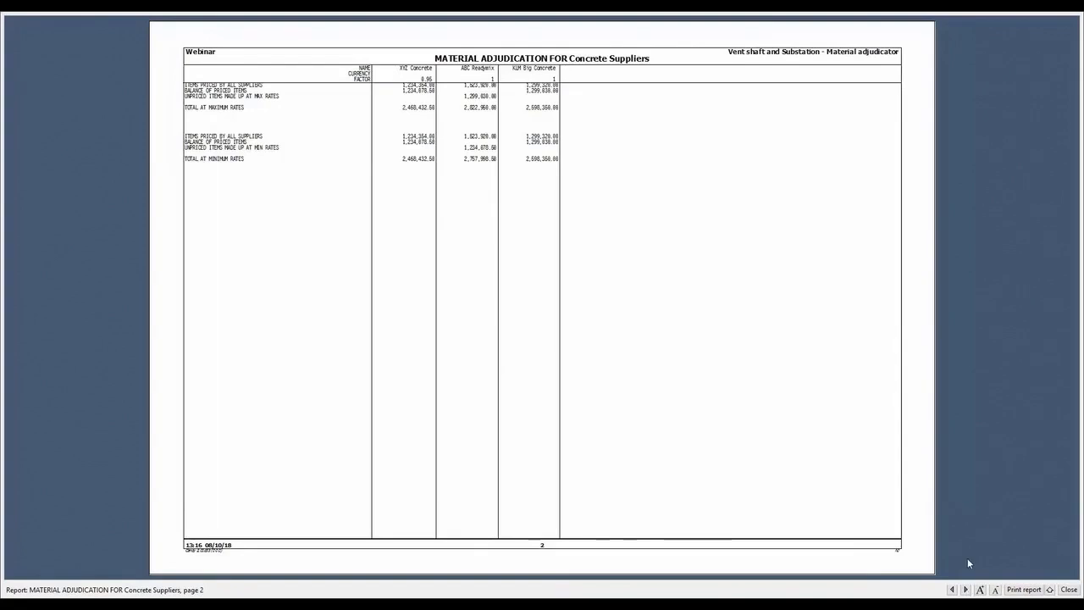
click(1069, 590)
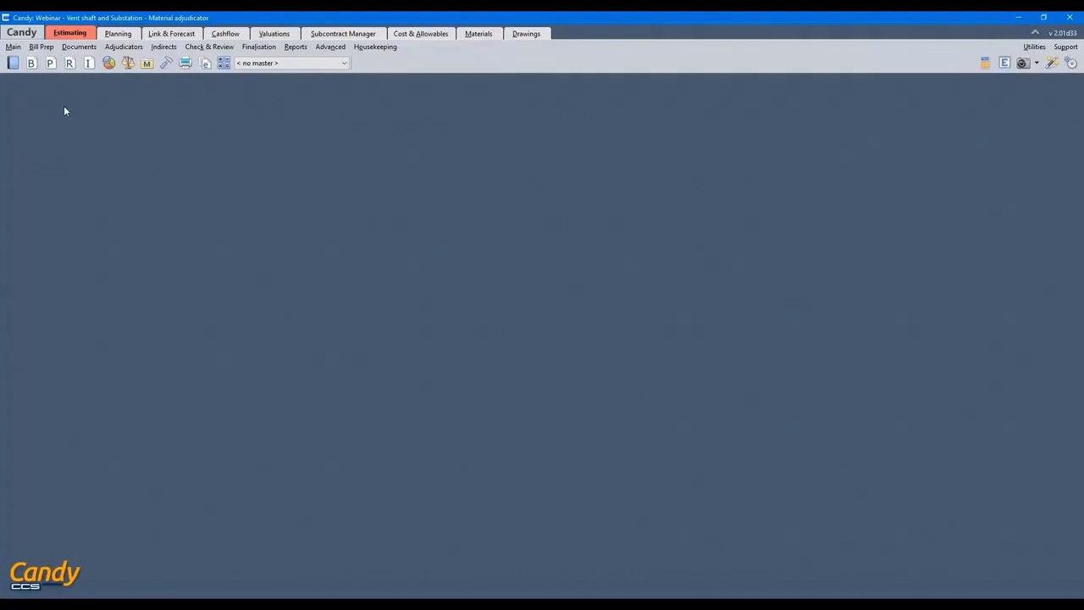
- In the Pricing Bill, examine the price code worksheet of C20 Concrete in foundations and its C20/19 Ready Mixed Concrete resource
click(12, 66)
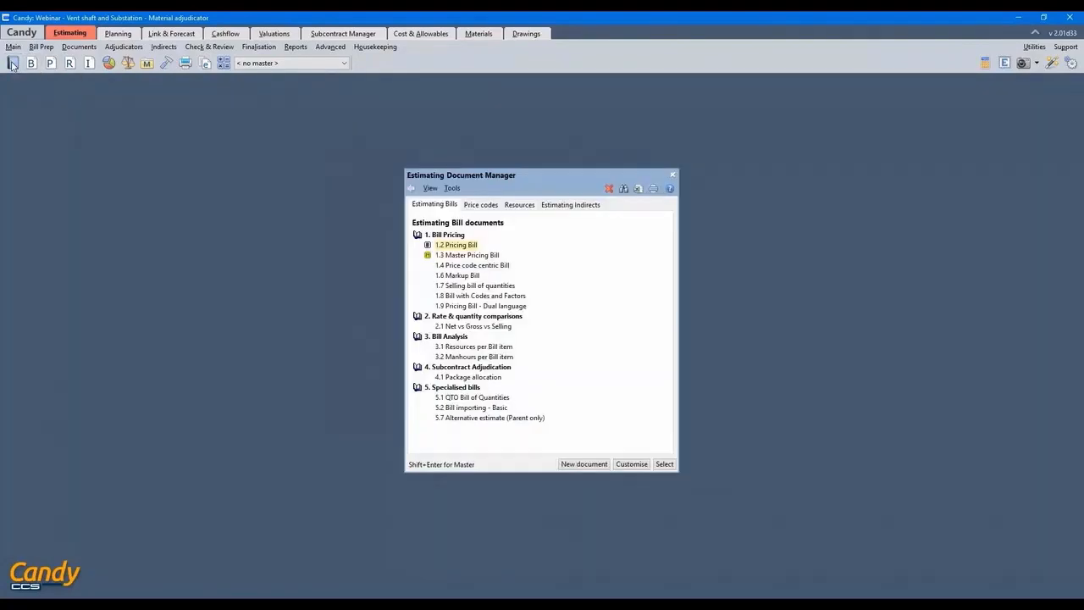
double_click(459, 245)
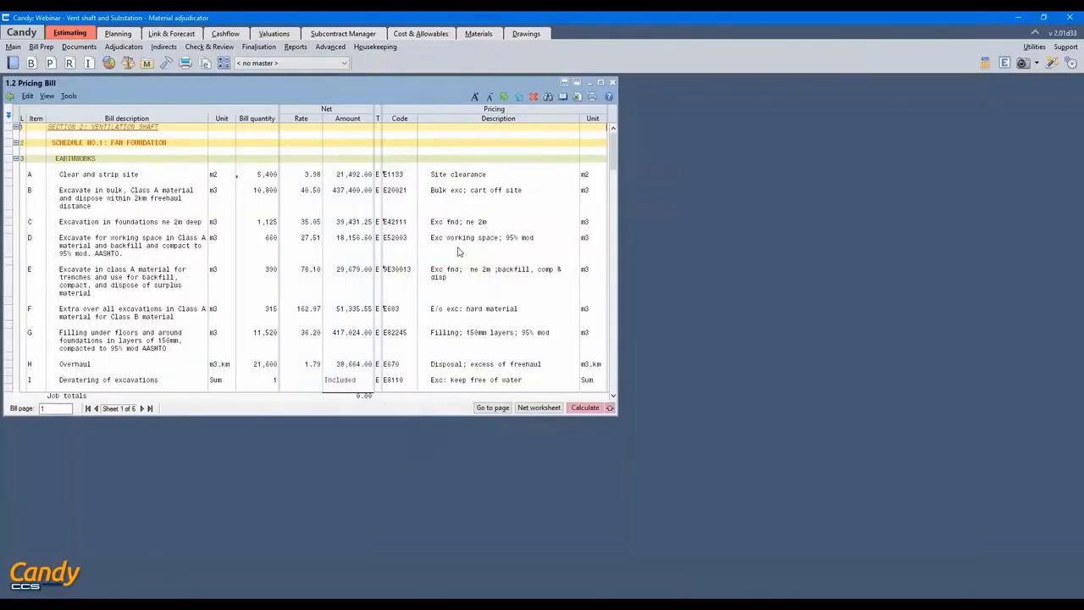
scroll(458, 252, down, 2)
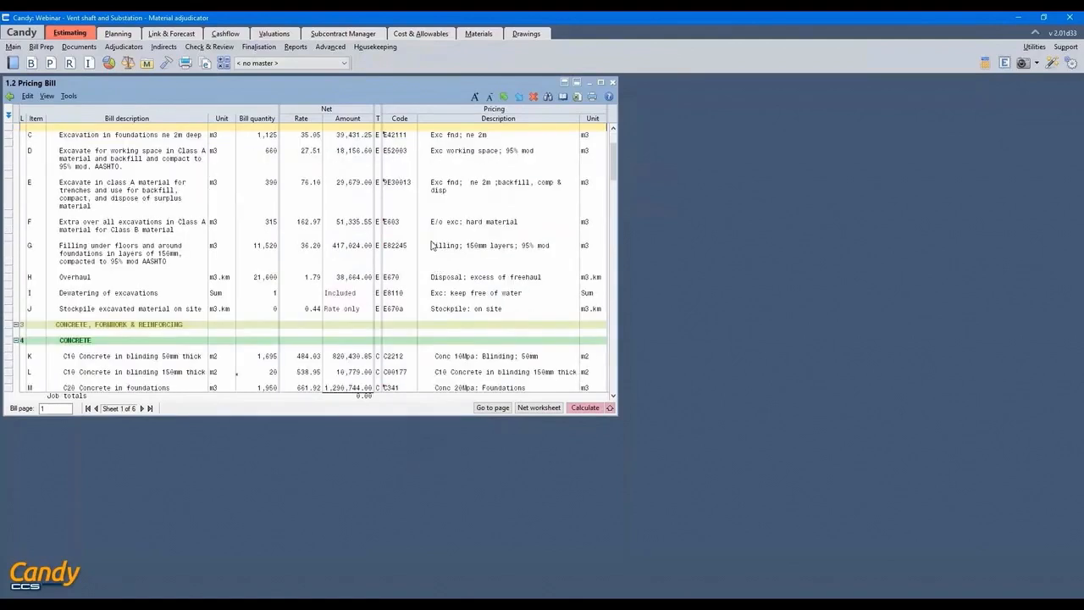
scroll(432, 246, down, 2)
click(10, 318)
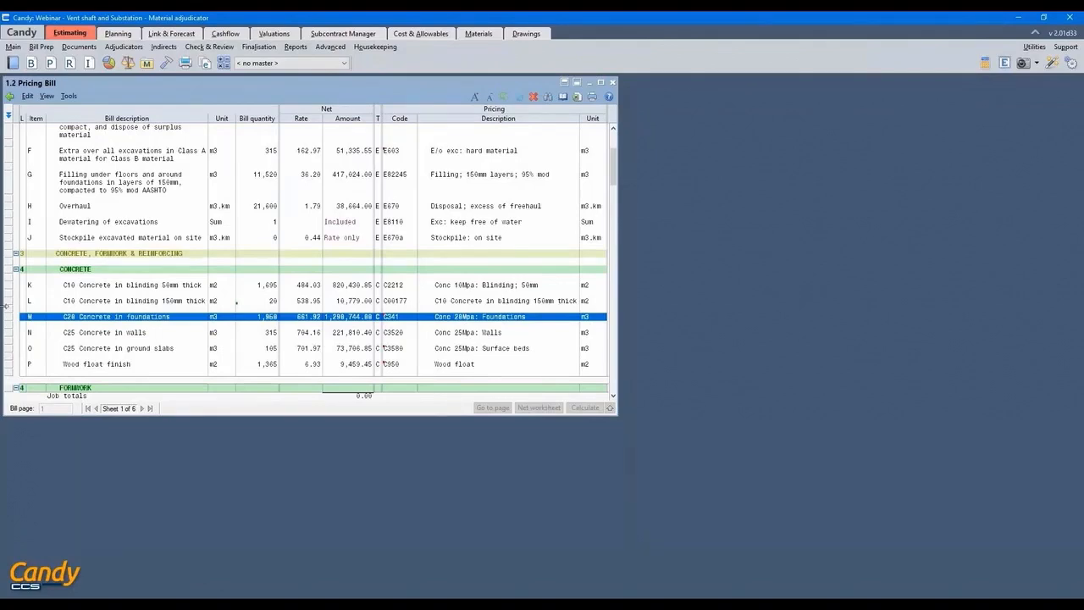
click(303, 318)
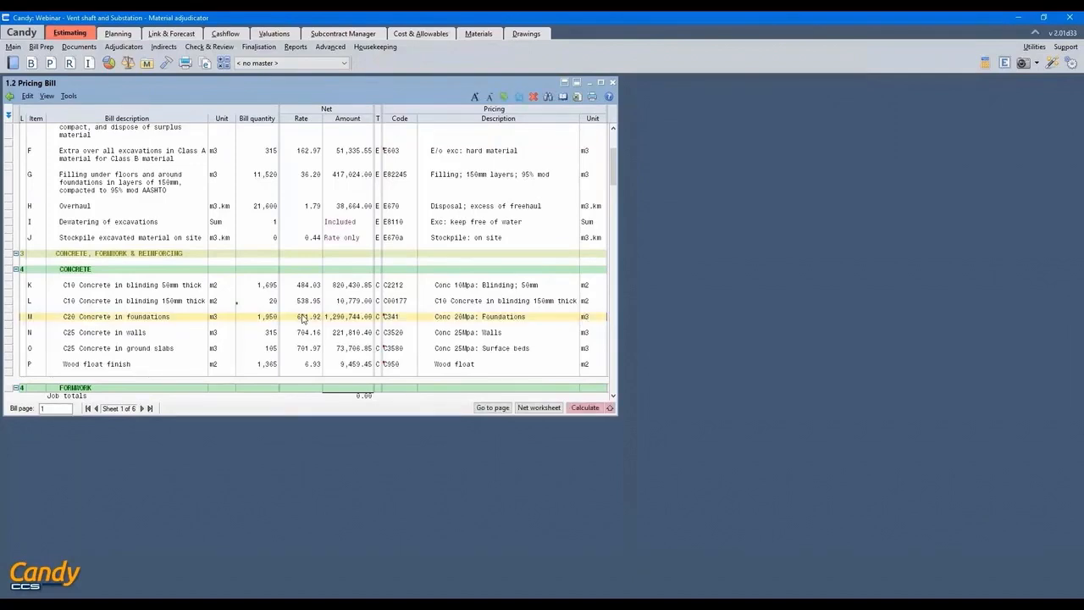
double_click(302, 319)
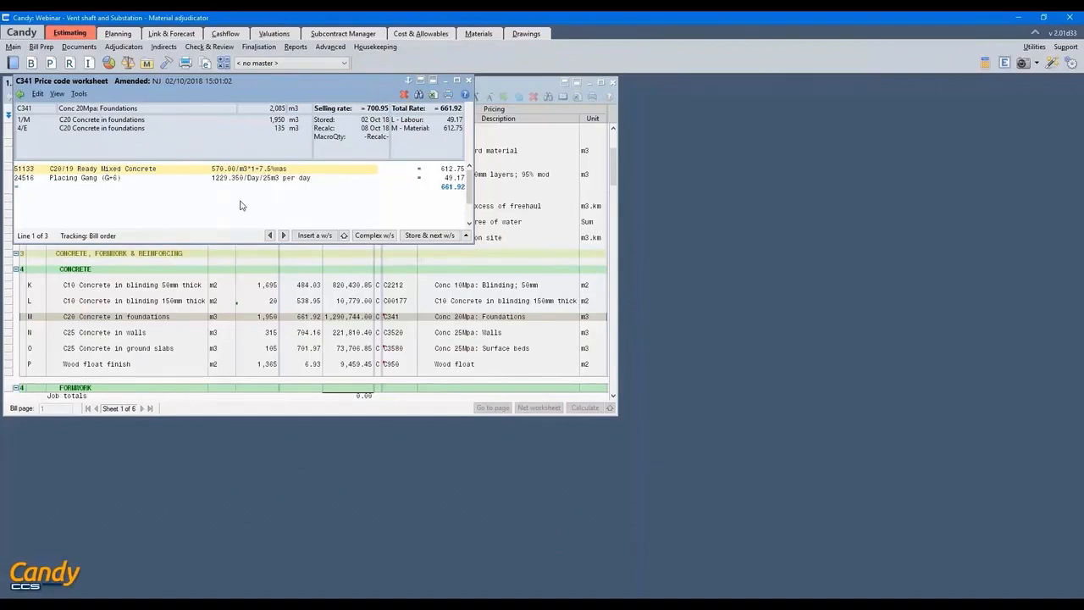
double_click(34, 169)
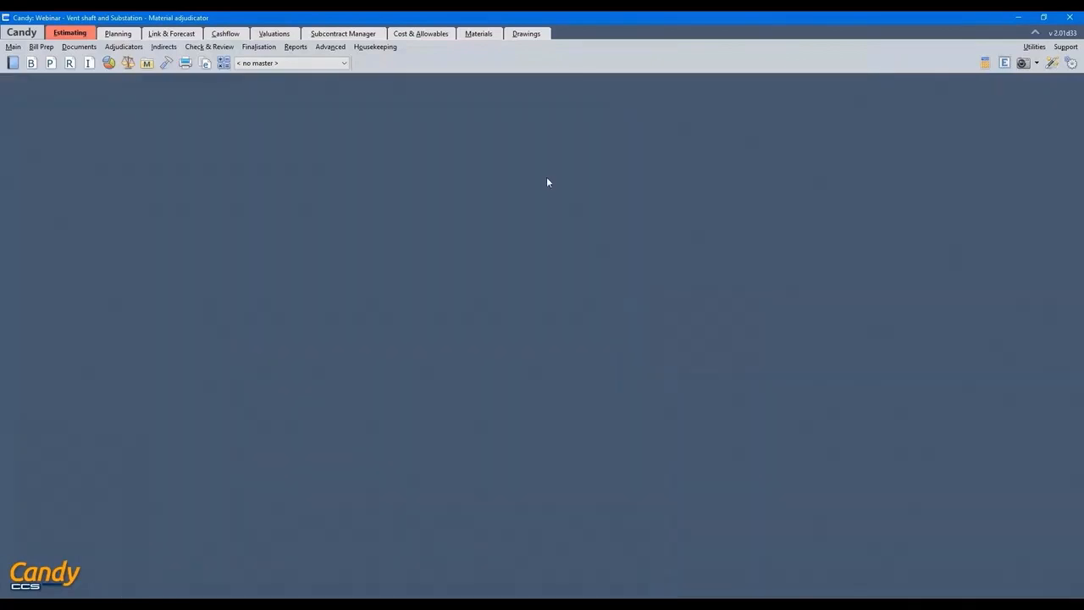
- From the Concrete Suppliers package, update the existing resource rates with XYZ Concrete's rates, overwriting the resource remarks with the supplier's name
click(124, 47)
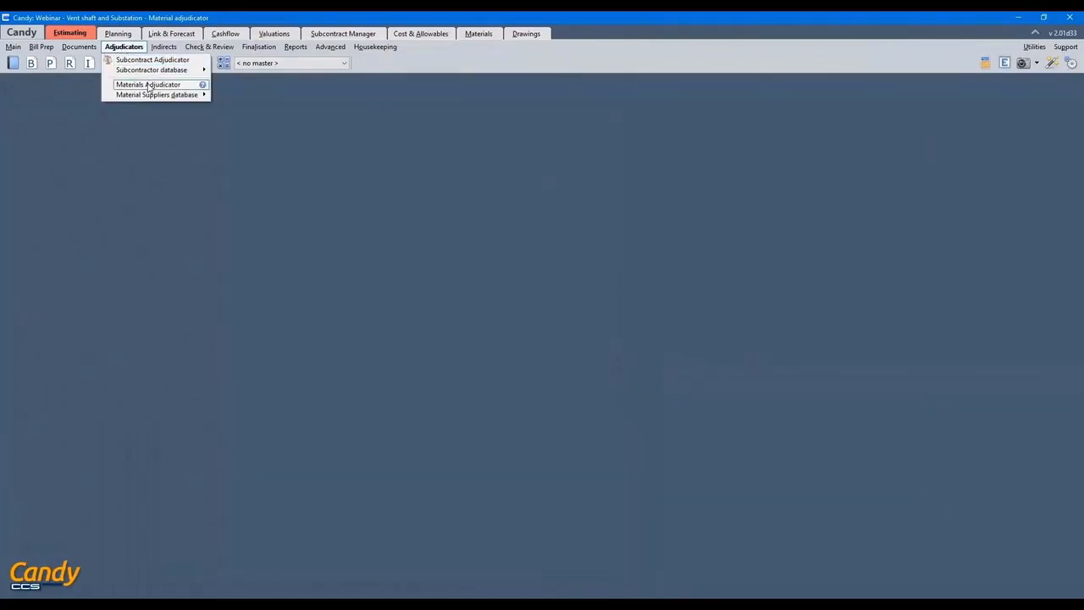
click(149, 84)
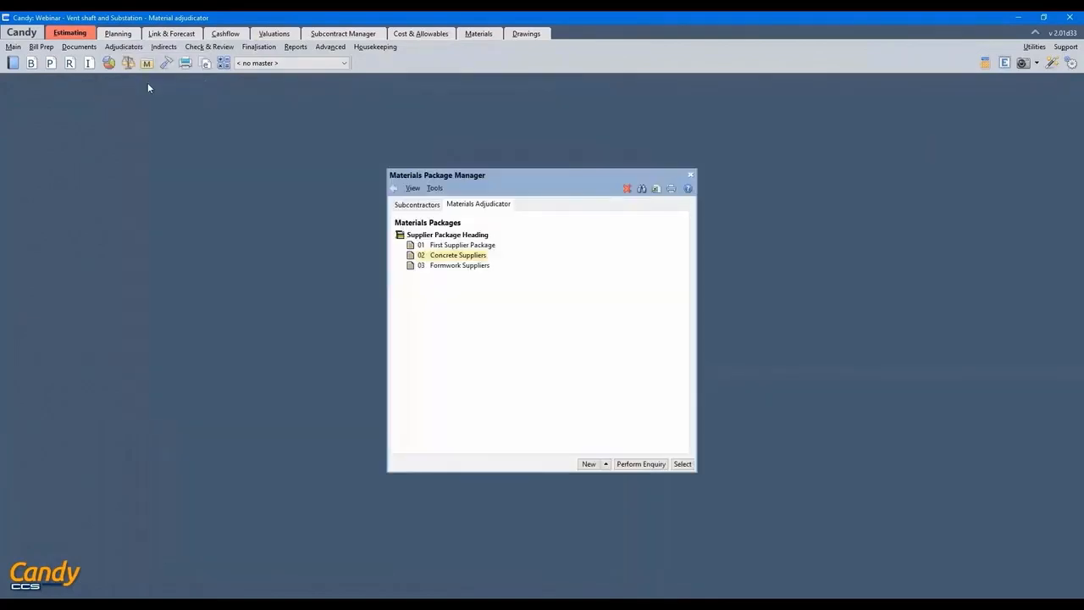
double_click(464, 257)
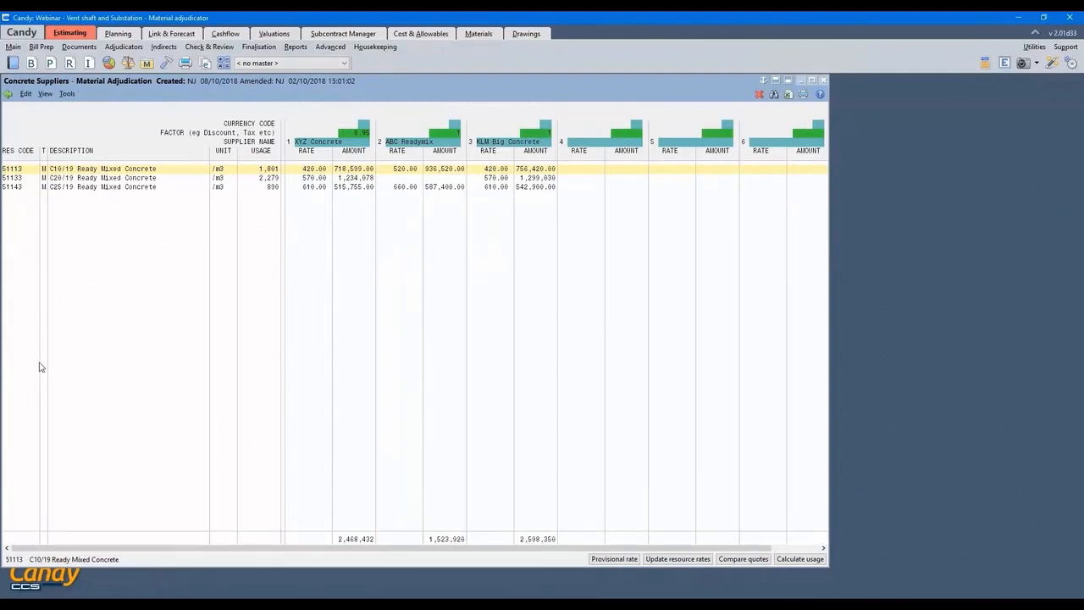
click(68, 94)
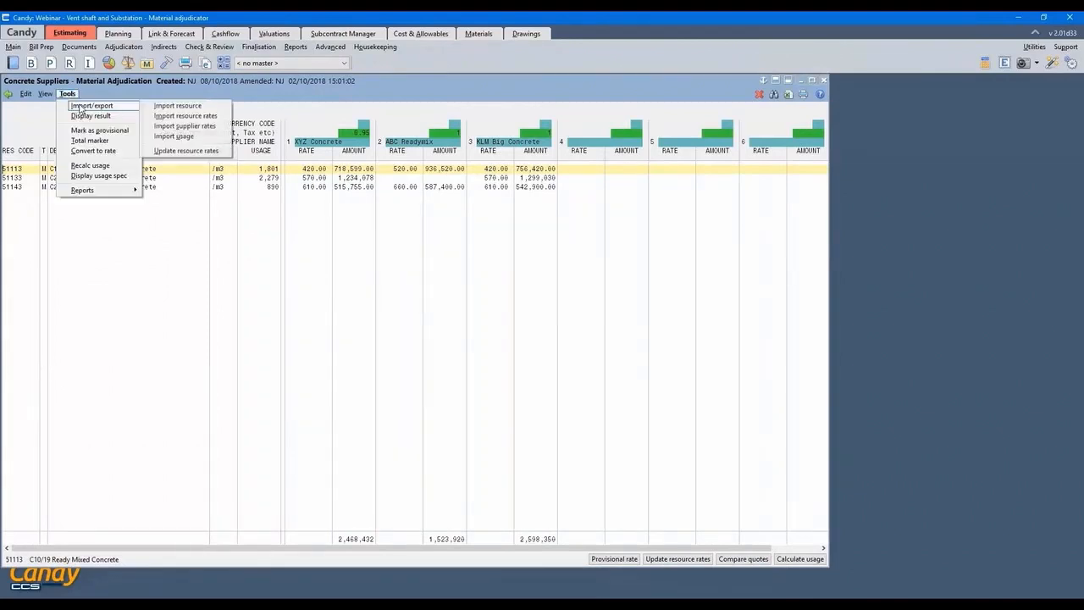
click(186, 150)
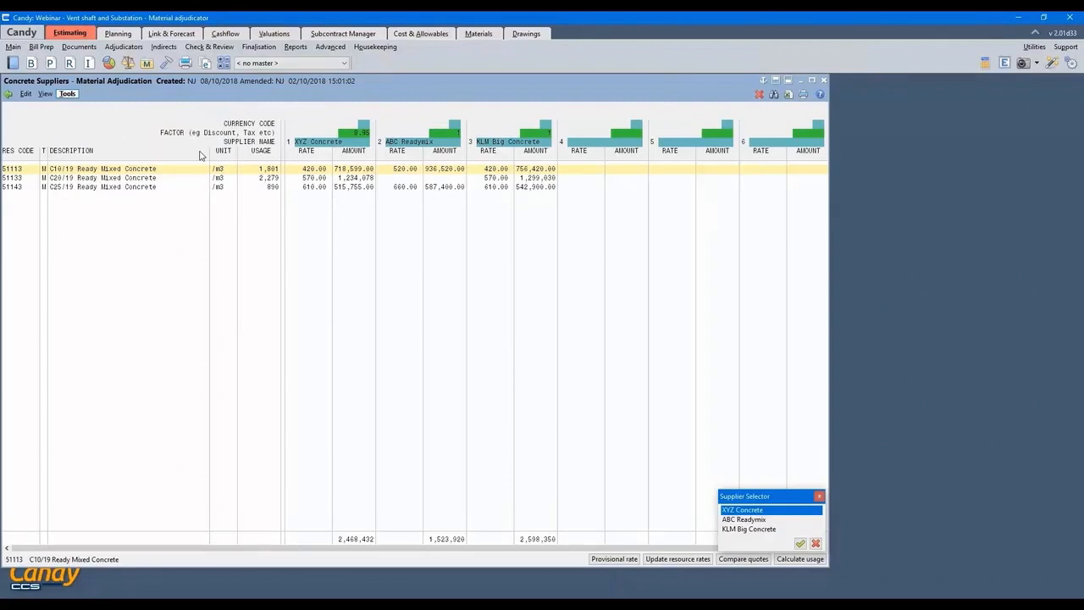
click(799, 544)
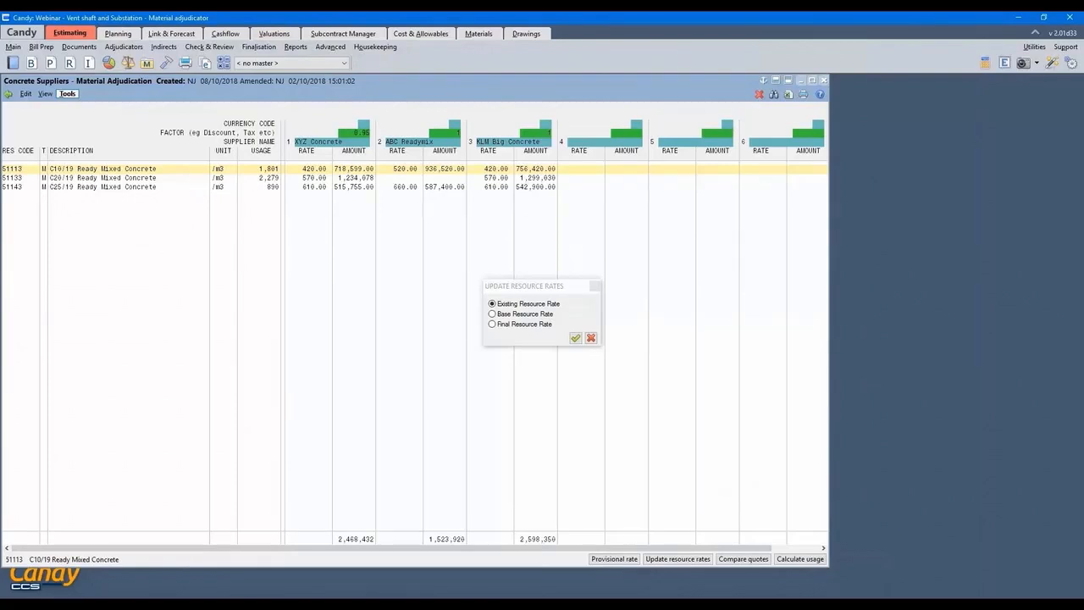
click(575, 339)
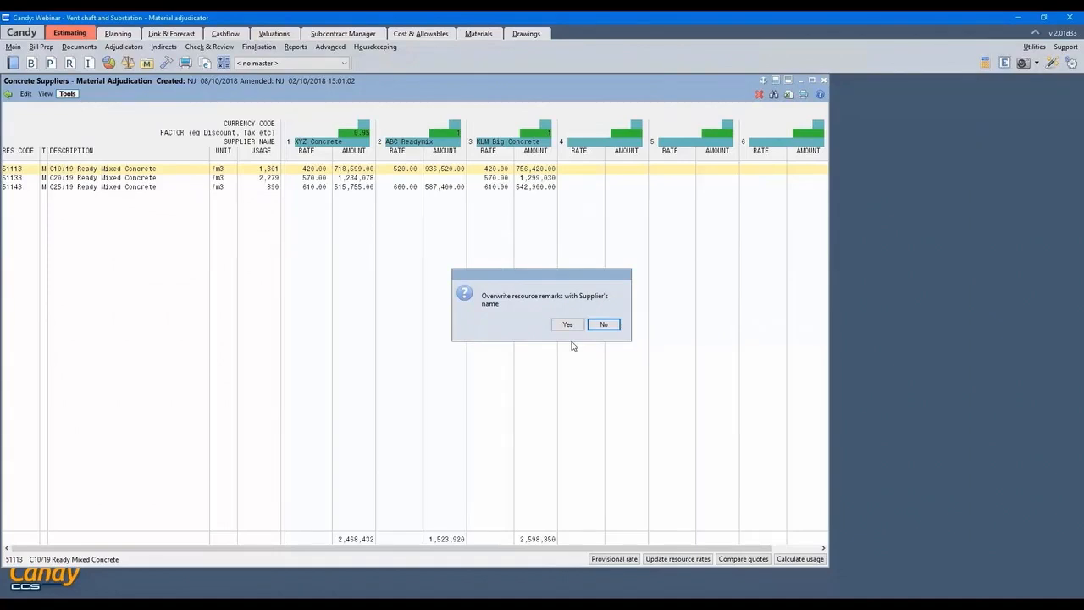
click(567, 326)
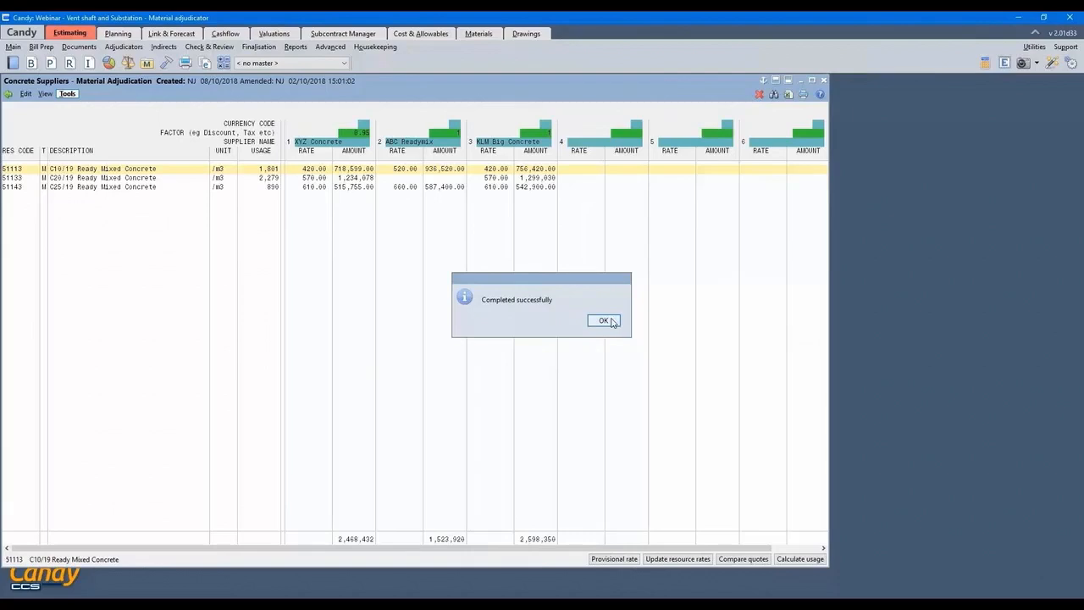
click(604, 321)
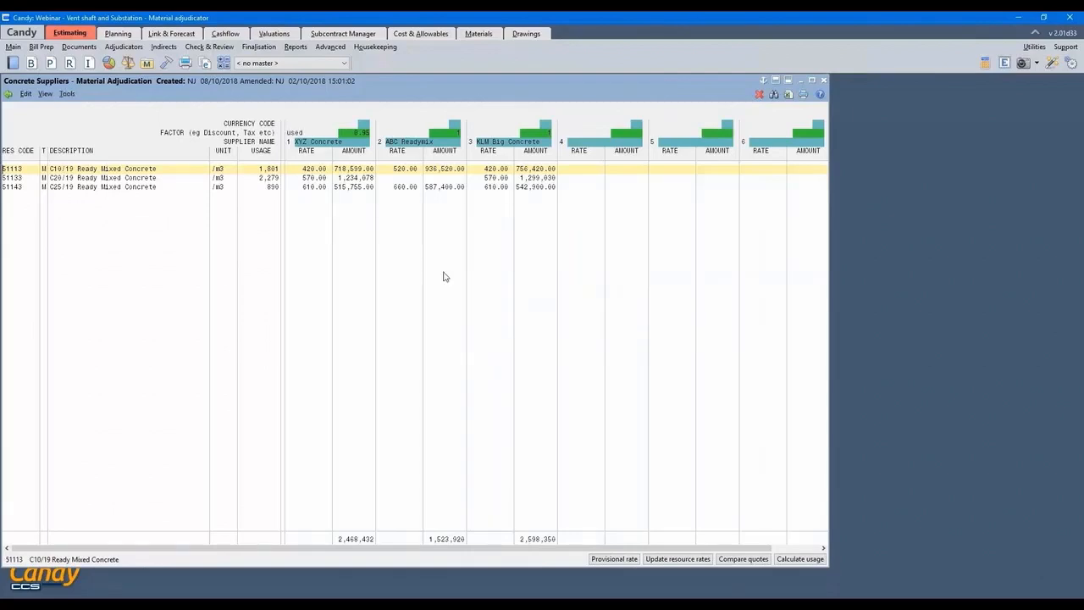
- Look up C20/19 Ready Mixed Concrete in the Resource List to check its final rate and remarks
click(316, 132)
double_click(7, 178)
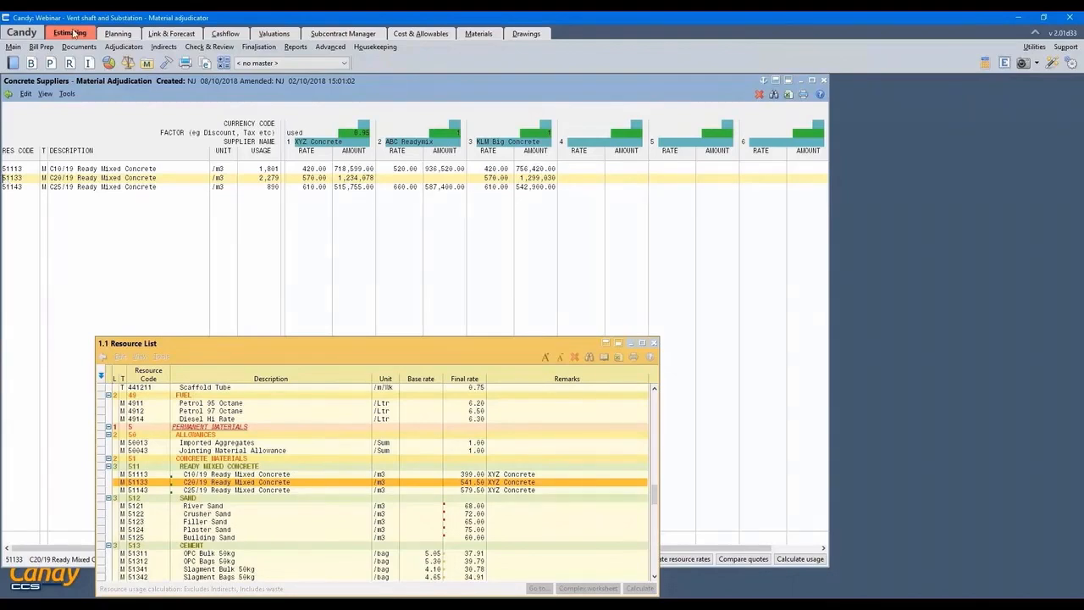
- Cross-reference C20/19 Ready Mixed Concrete in net worksheets by bill item, based on Bill Quantity, and open the C341 worksheet for C20 Concrete in foundations
right_click(149, 483)
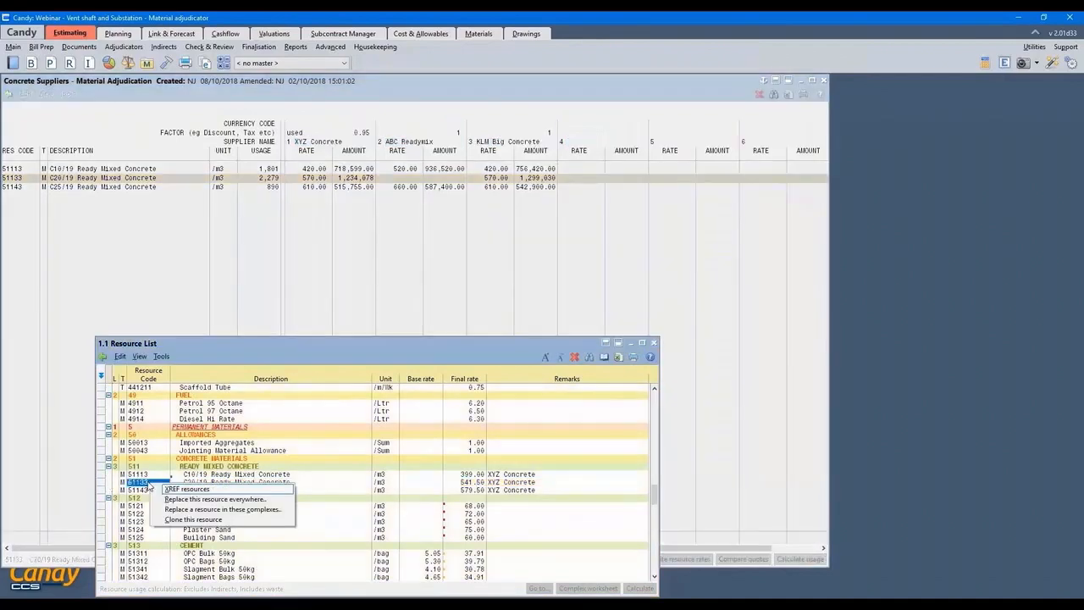
mouse_move(185, 492)
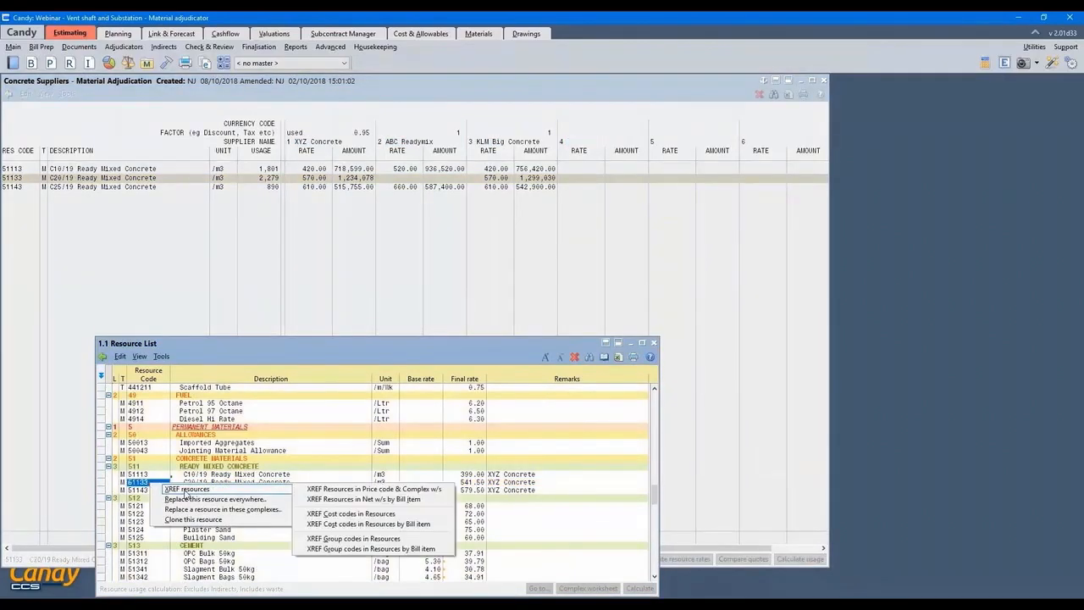
click(364, 499)
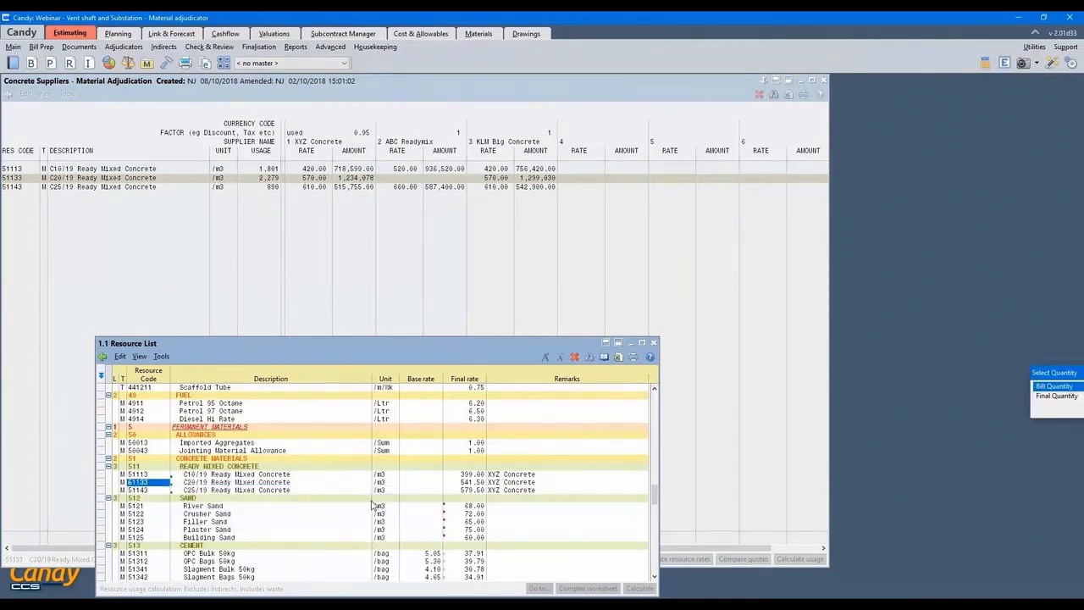
drag(1050, 375, 486, 290)
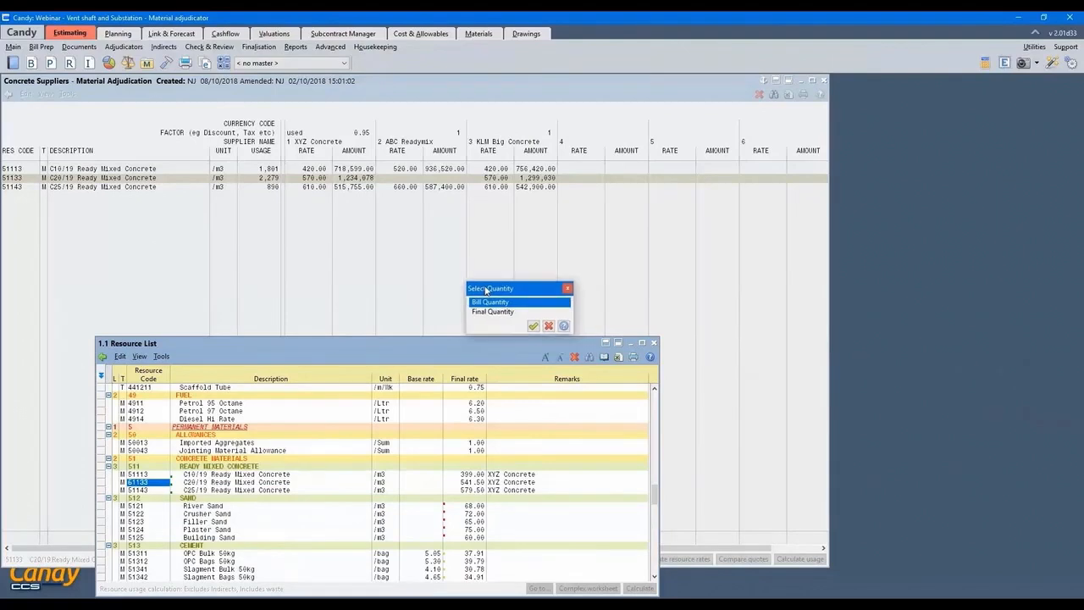
click(533, 326)
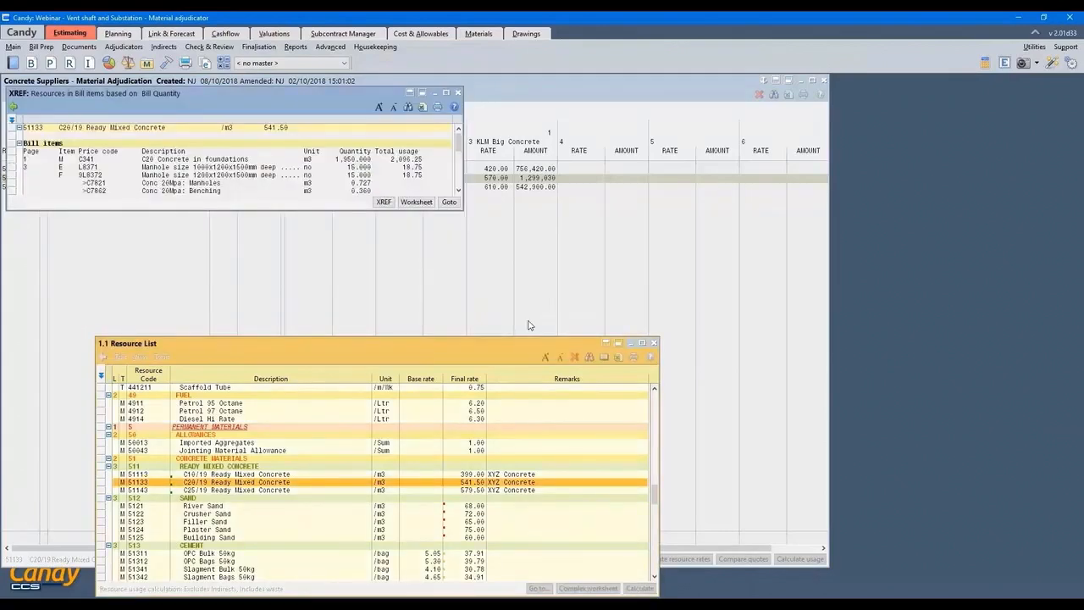
click(94, 159)
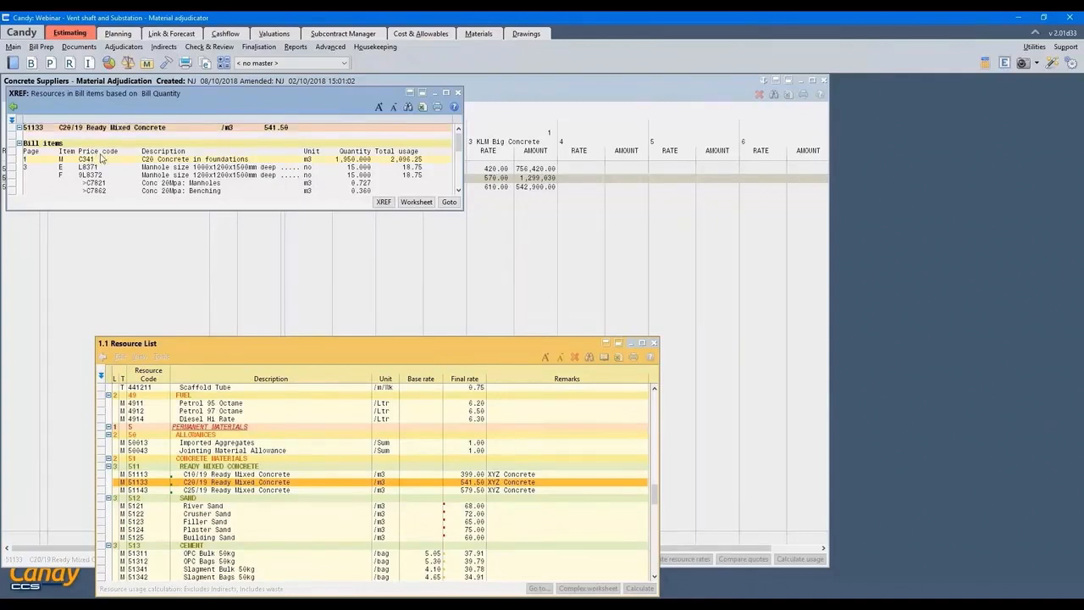
double_click(101, 160)
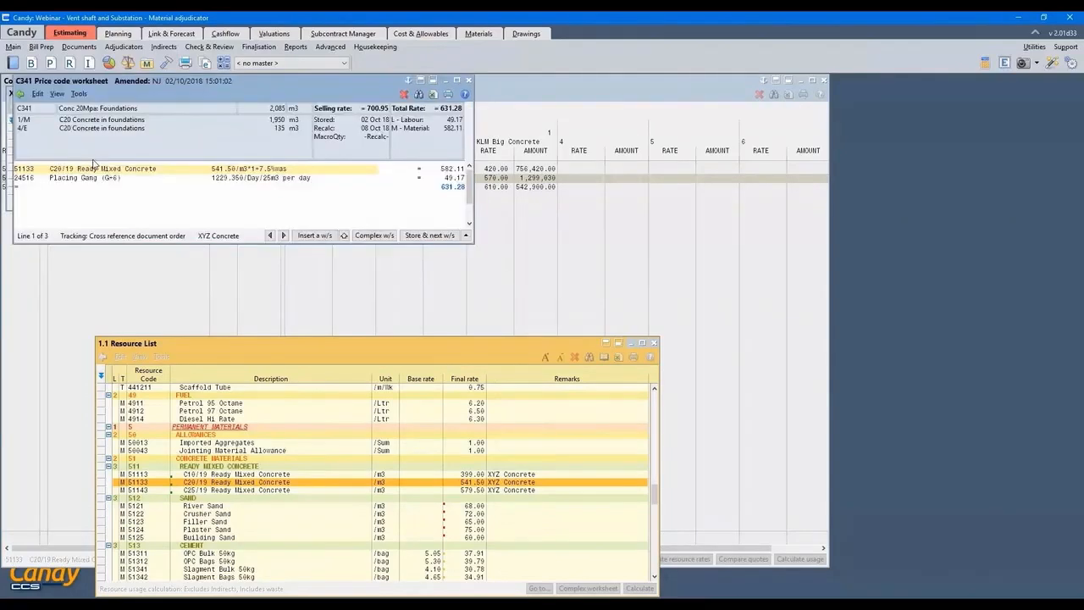